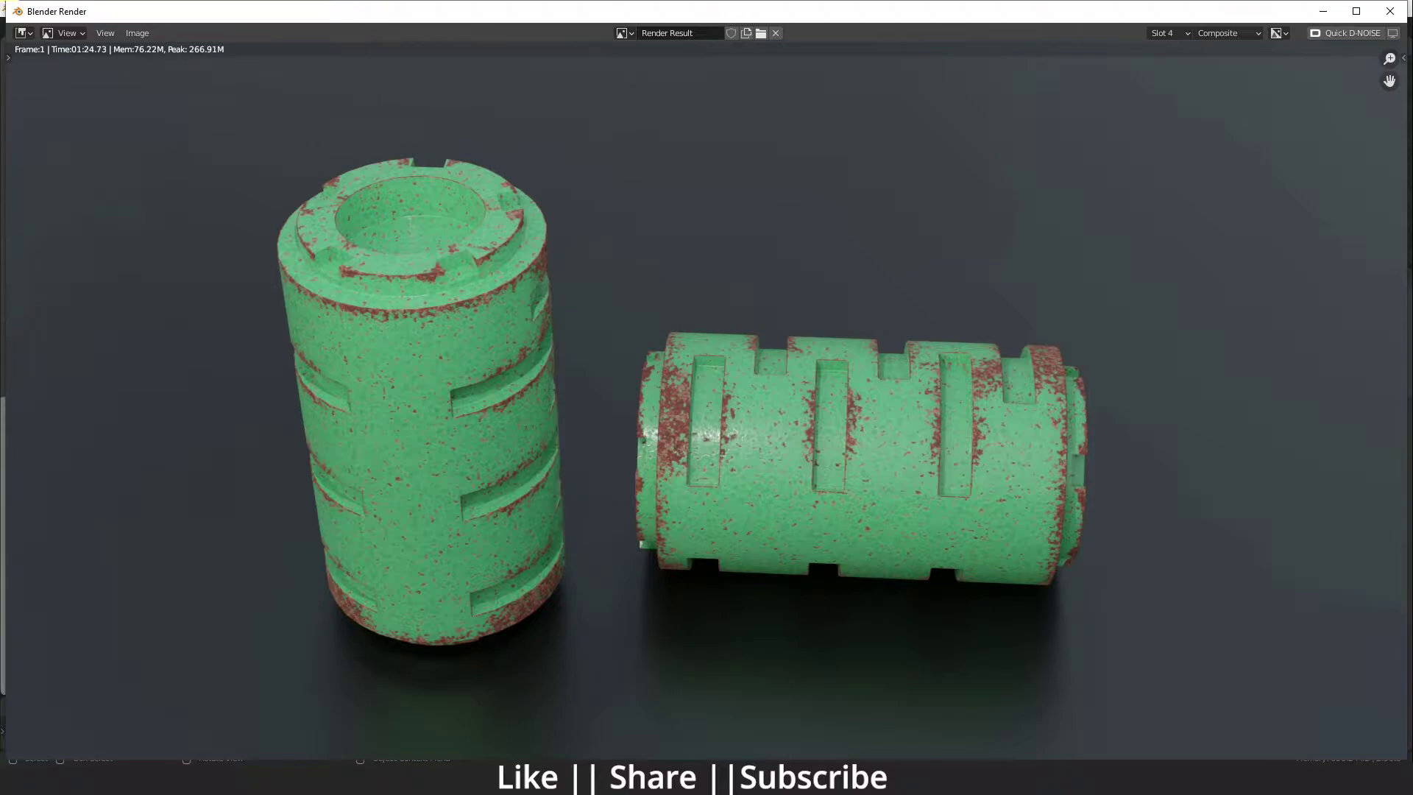
# Step: Review the finished renders in Slot 2 and Slot 1, and close the render window
pyautogui.click(1170, 33)
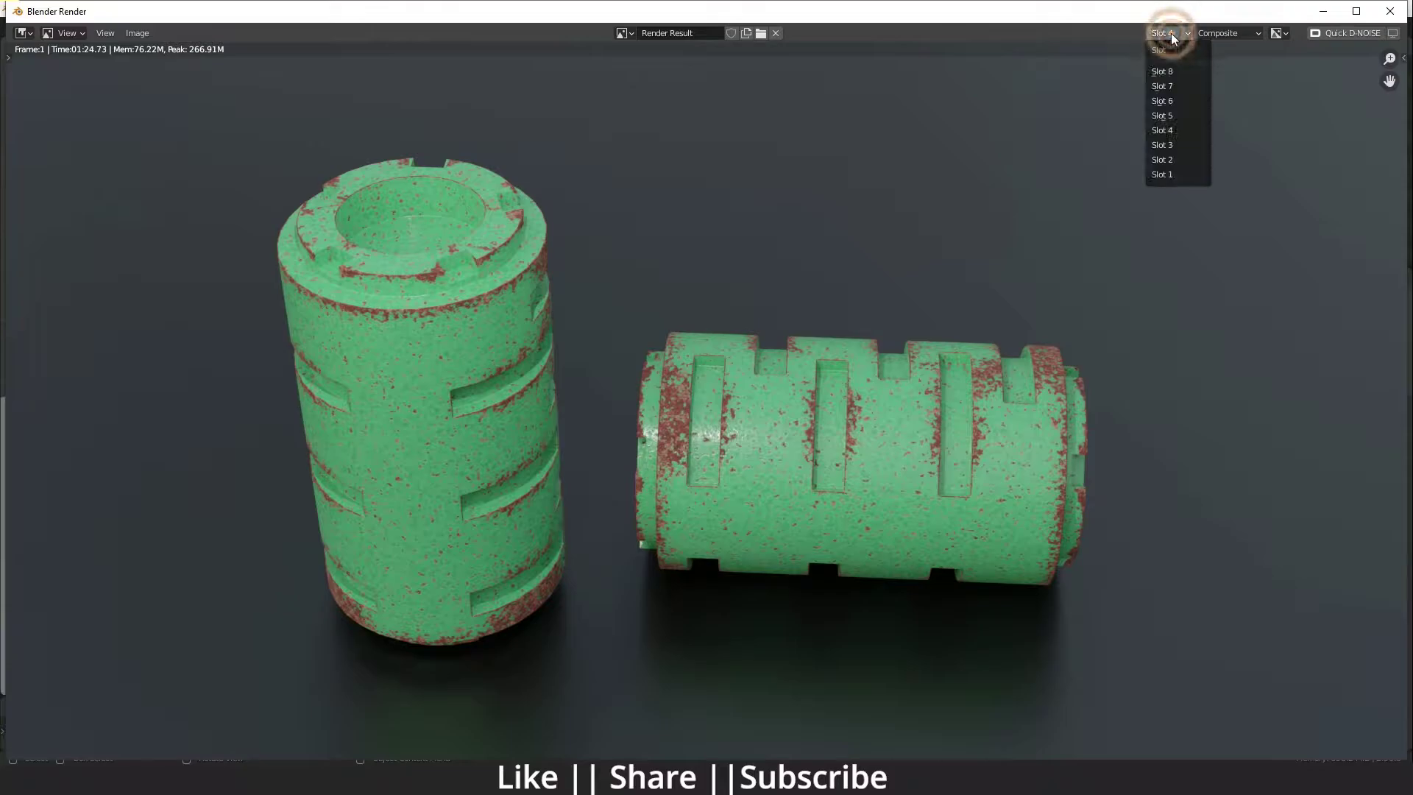
pyautogui.click(1174, 159)
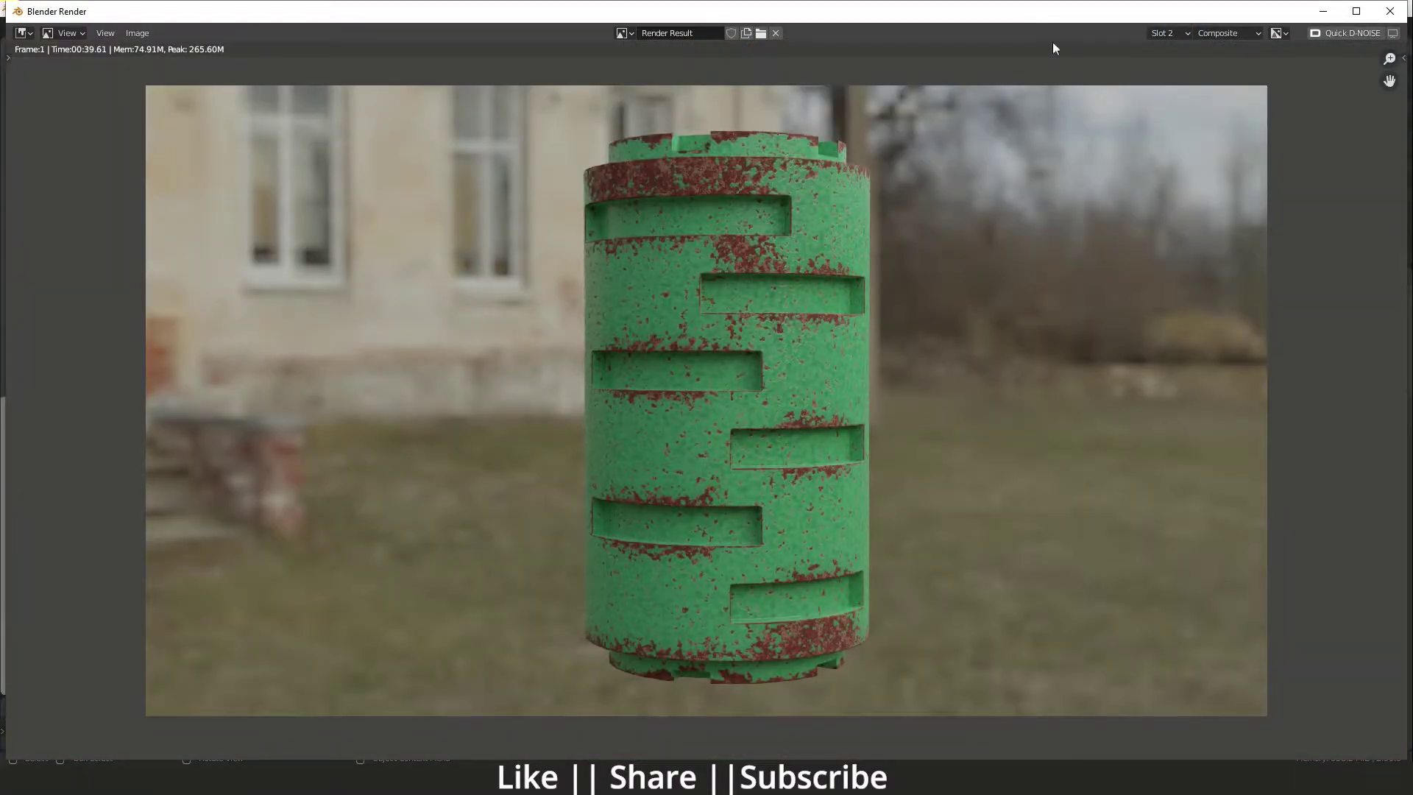
pyautogui.click(1166, 33)
pyautogui.click(1176, 176)
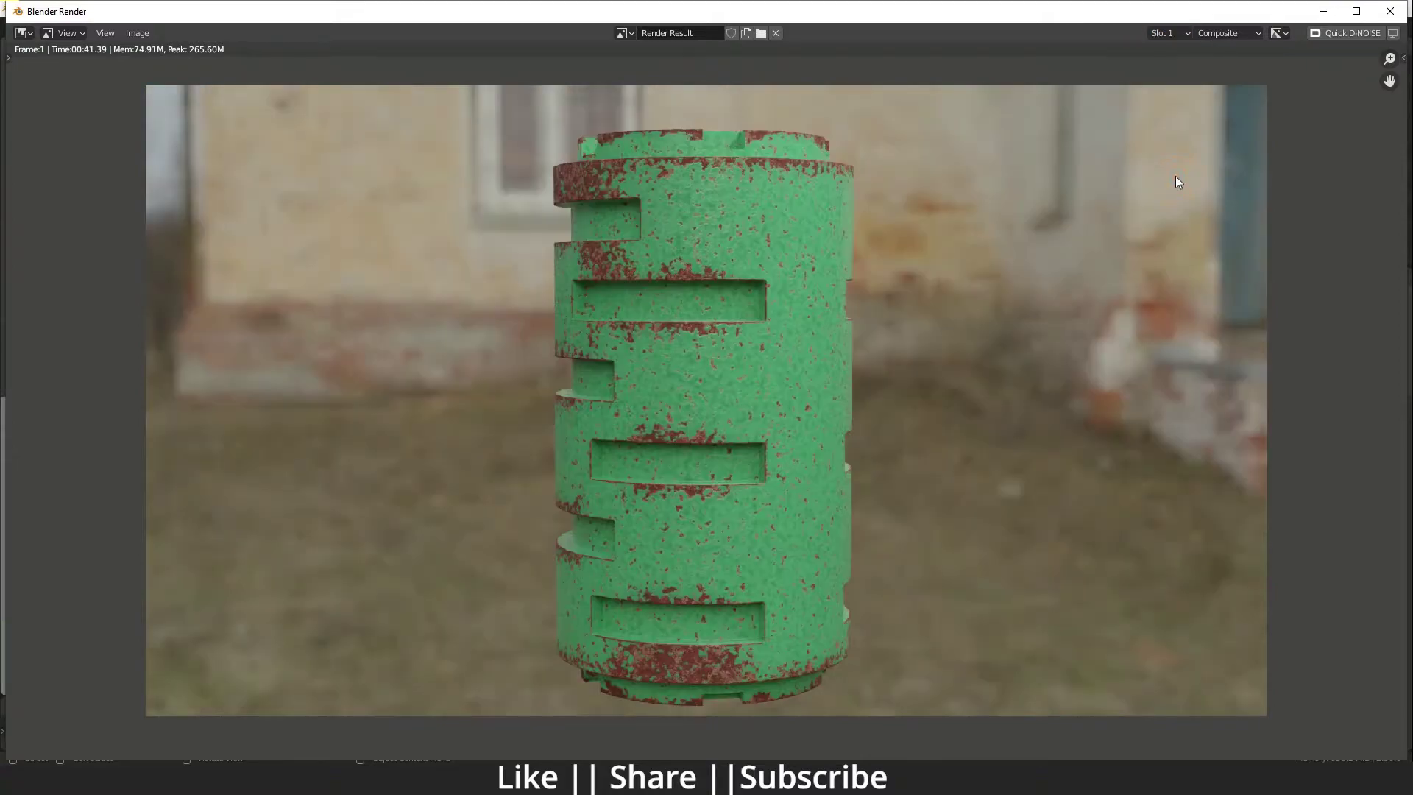
pyautogui.click(1389, 11)
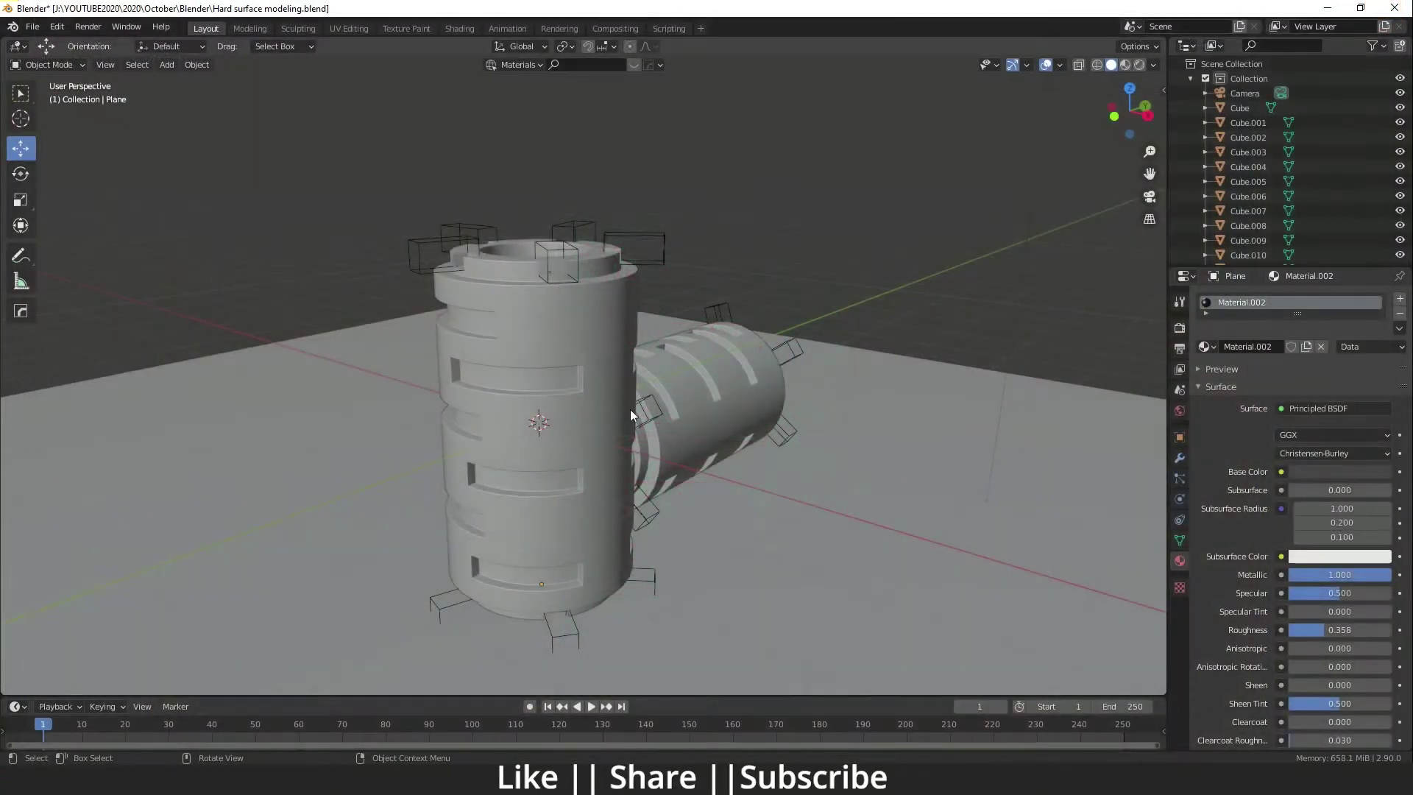
# Step: Turn on the Wireframe overlay for the cylinder models in the viewport
pyautogui.moveTo(681, 424); pyautogui.dragTo(708, 414, button='middle')
pyautogui.scroll(3, 708, 412)
pyautogui.keyDown('shift'); pyautogui.moveTo(708, 412); pyautogui.dragTo(572, 428, button='middle'); pyautogui.keyUp('shift')
pyautogui.click(1061, 64)
pyautogui.click(1062, 65)
pyautogui.click(960, 316)
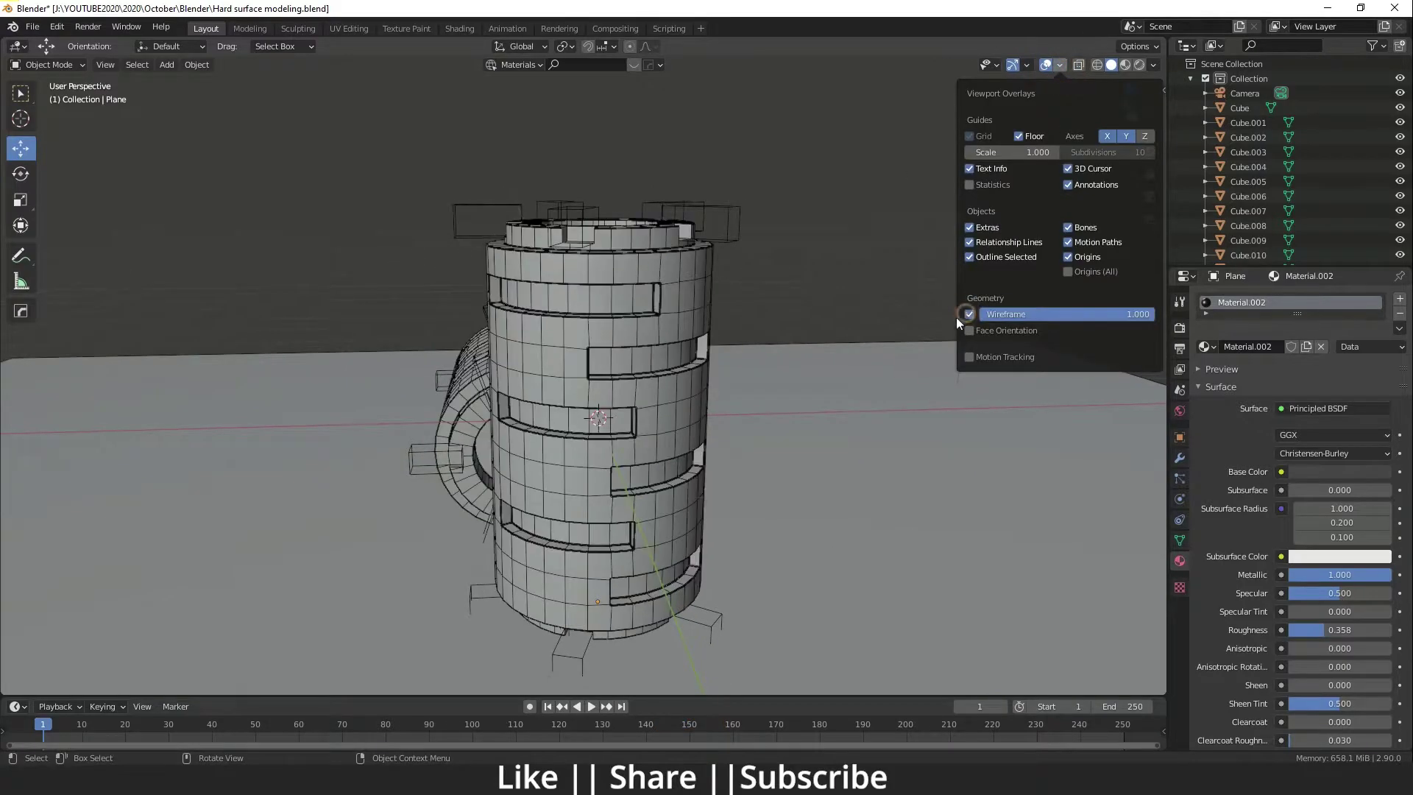
# Step: Examine the edge layout around the recessed slots of the upright cylinder from several angles
pyautogui.moveTo(773, 331); pyautogui.dragTo(630, 455, button='middle')
pyautogui.scroll(4, 367, 287)
pyautogui.keyDown('shift'); pyautogui.moveTo(367, 287); pyautogui.dragTo(471, 321, button='middle'); pyautogui.keyUp('shift')
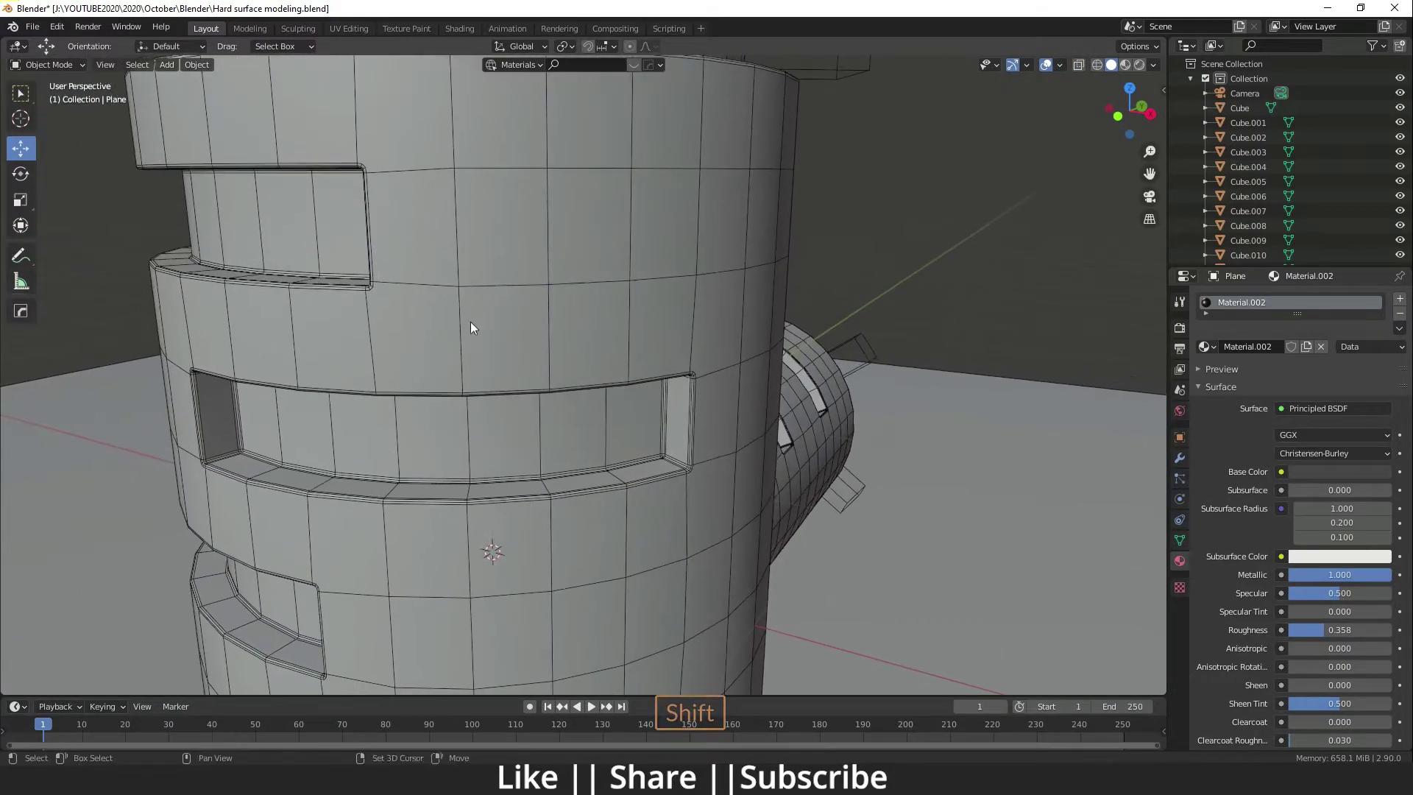
pyautogui.keyDown('shift'); pyautogui.moveTo(361, 286); pyautogui.dragTo(443, 264, button='middle'); pyautogui.keyUp('shift')
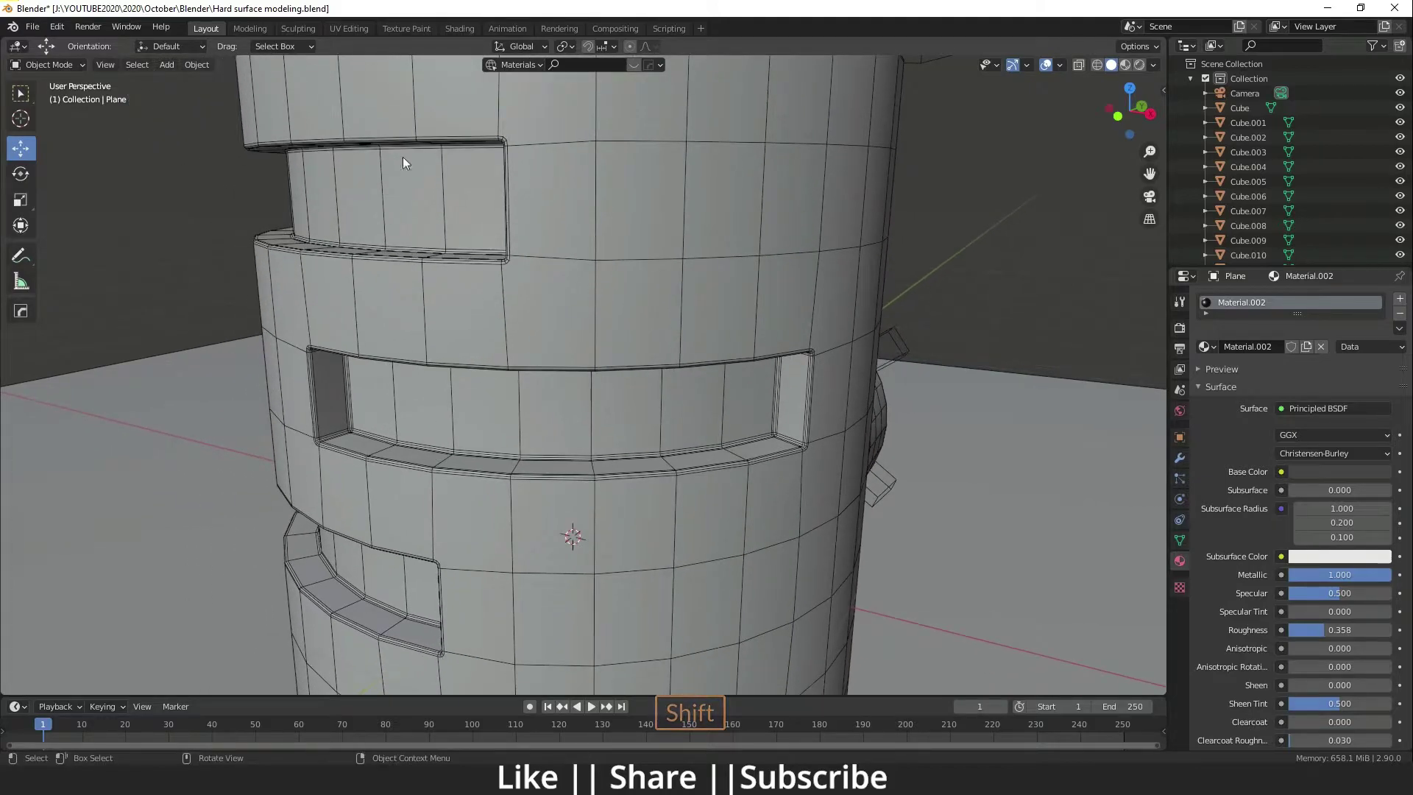
pyautogui.scroll(-5, 483, 277)
pyautogui.moveTo(471, 320); pyautogui.dragTo(684, 168, button='middle')
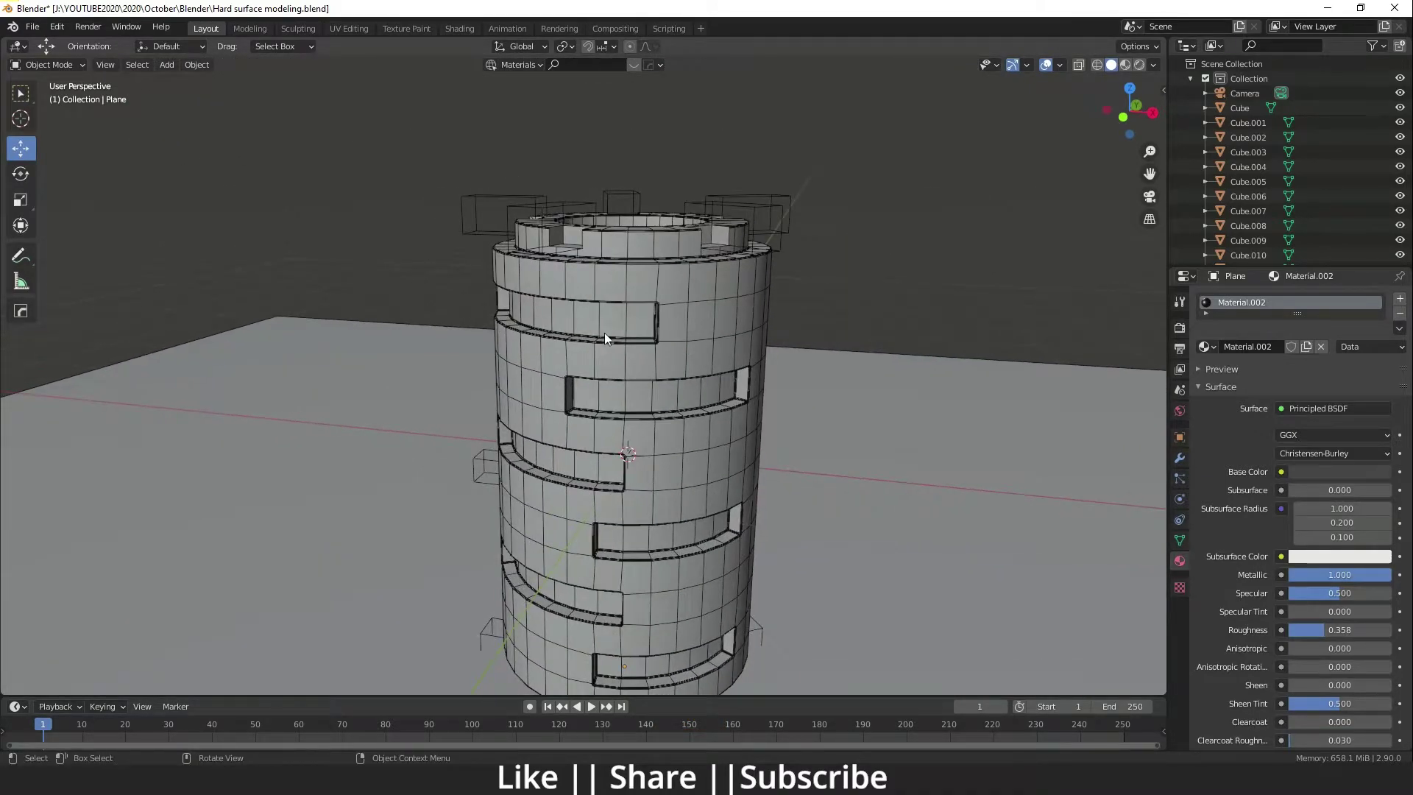
pyautogui.scroll(-4, 604, 338)
pyautogui.keyDown('shift'); pyautogui.moveTo(638, 363); pyautogui.dragTo(567, 361, button='middle'); pyautogui.keyUp('shift')
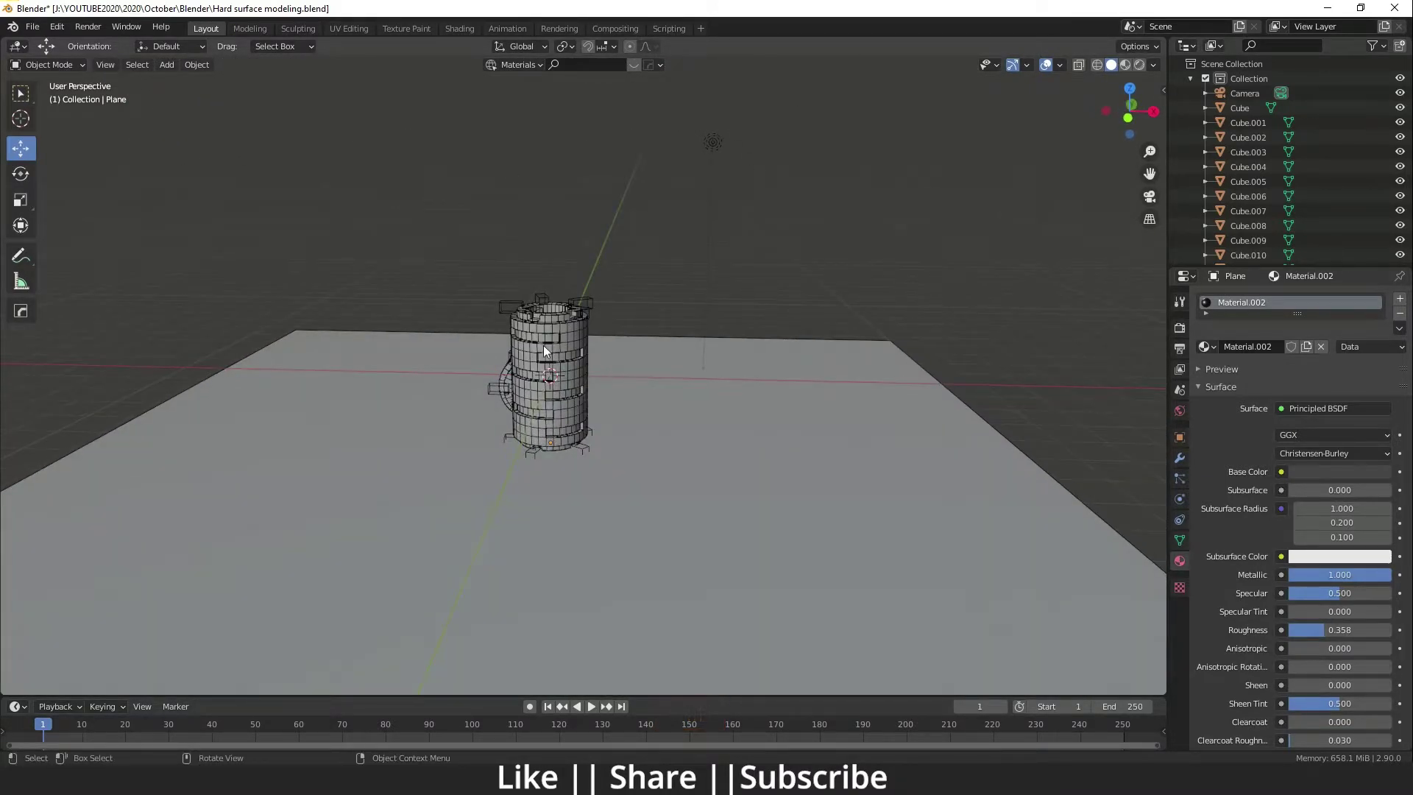
# Step: Delete both finished cylinders, all the cutter cubes and the ground plane, keeping only the camera and light
pyautogui.moveTo(267, 191); pyautogui.dragTo(559, 642)
pyautogui.scroll(-2, 640, 433)
pyautogui.press('Delete')
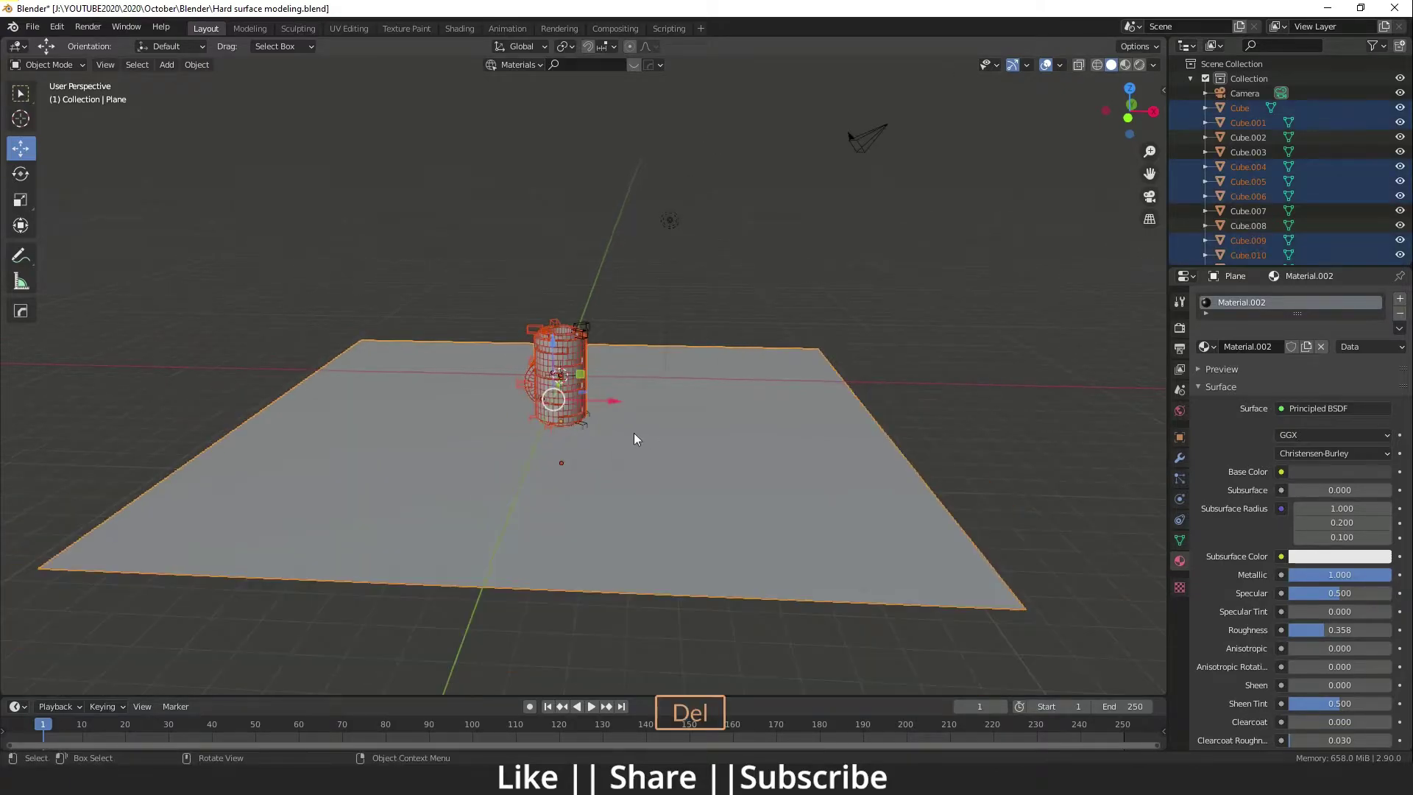
pyautogui.moveTo(532, 286); pyautogui.dragTo(621, 489)
pyautogui.press('Delete')
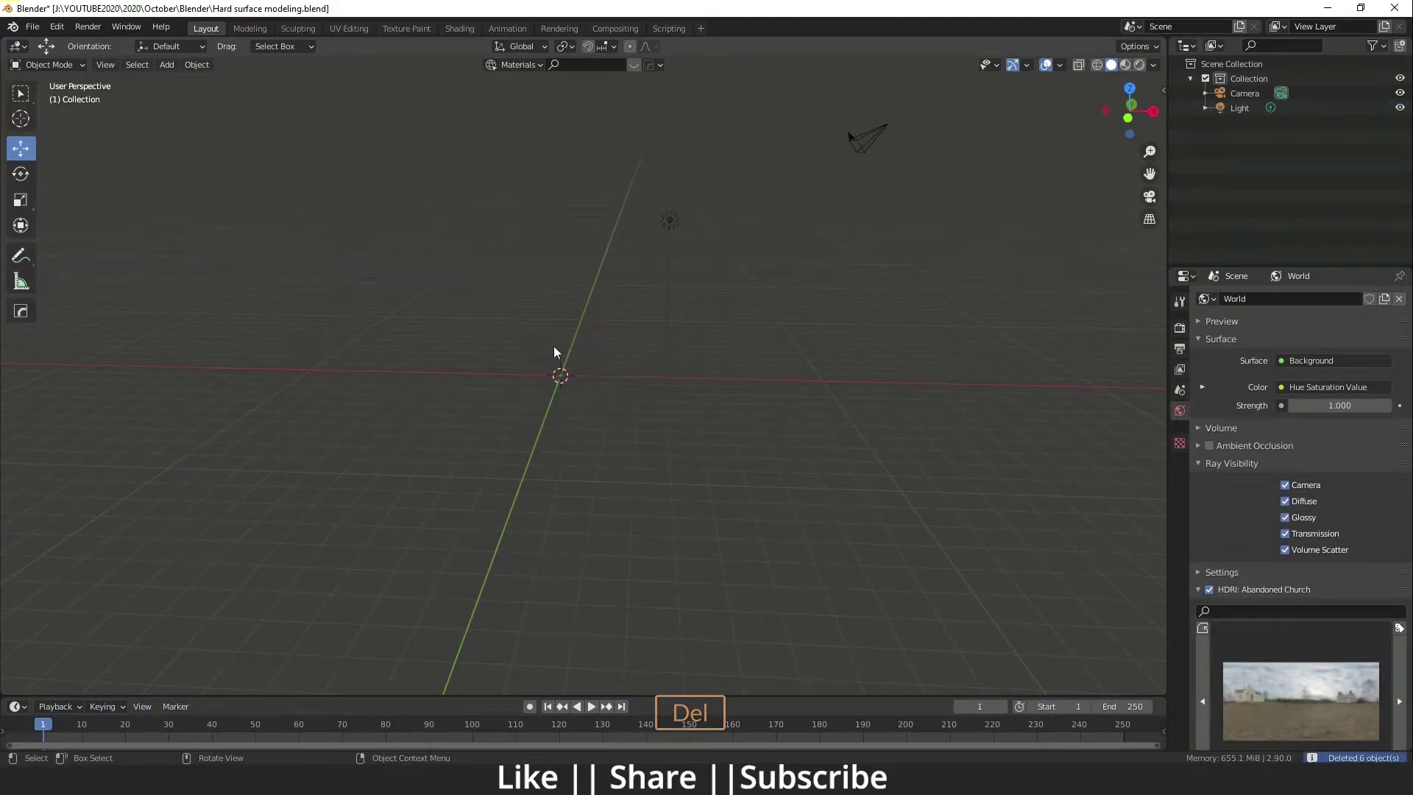
# Step: Add a mesh cylinder with 32 vertices, 1 m radius and 2 m depth at the world origin
pyautogui.moveTo(554, 352); pyautogui.dragTo(540, 333, button='middle')
pyautogui.hotkey('shift', 'a')
pyautogui.moveTo(546, 318)
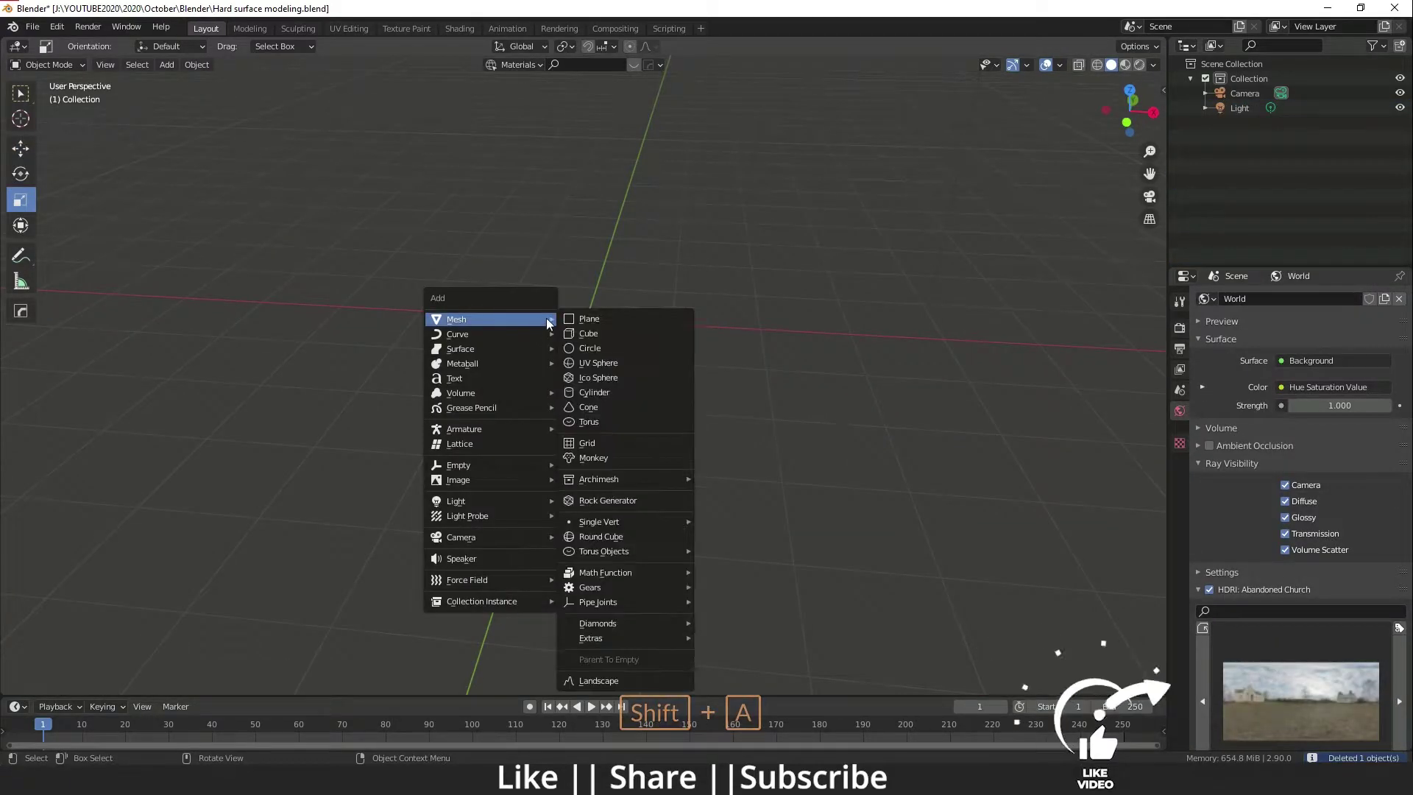
pyautogui.click(602, 392)
# Step: In front view, stretch the cylinder along Z by a factor of about 1.876 and apply its scale
pyautogui.press('`')
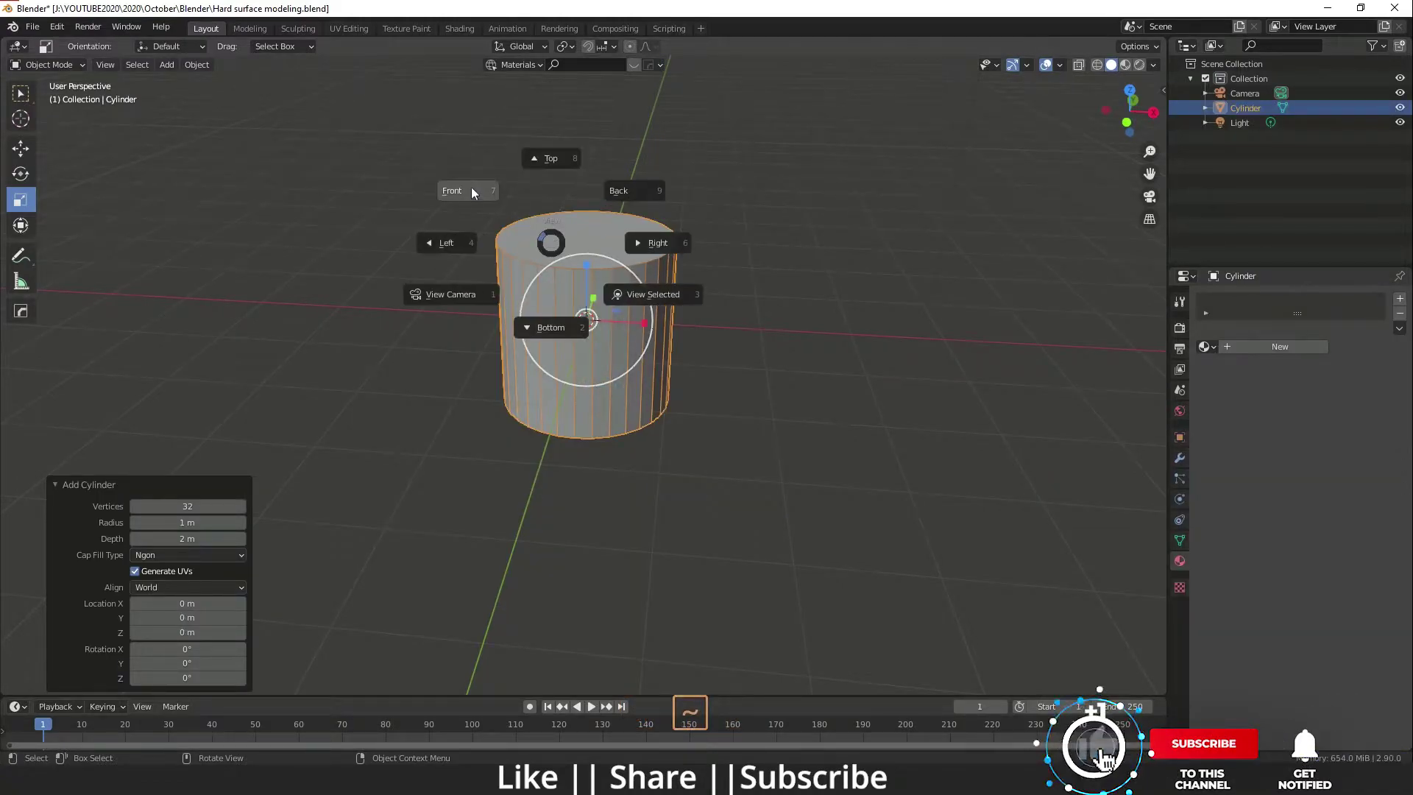
pyautogui.click(471, 187)
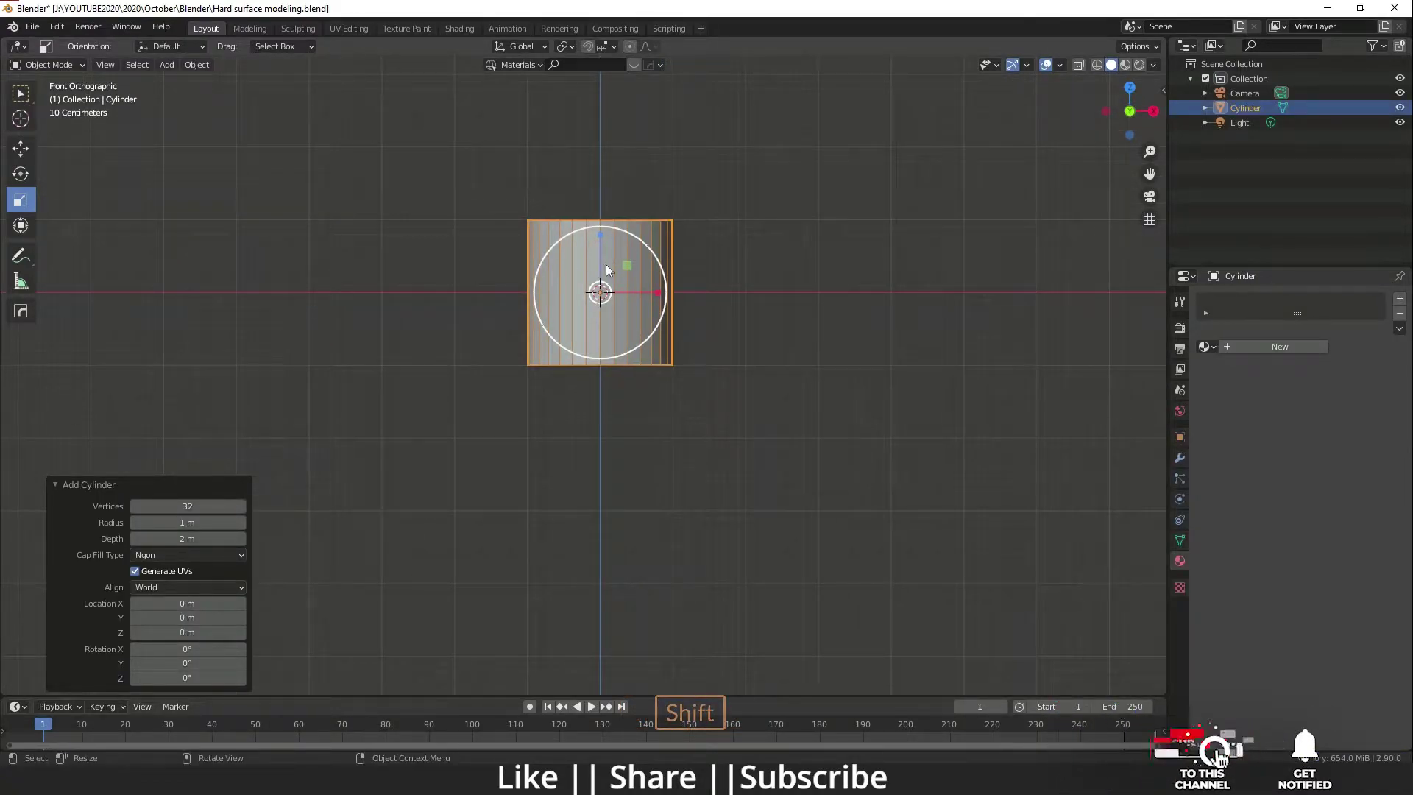
pyautogui.moveTo(599, 233); pyautogui.dragTo(605, 179)
pyautogui.hotkey('ctrl', 'a')
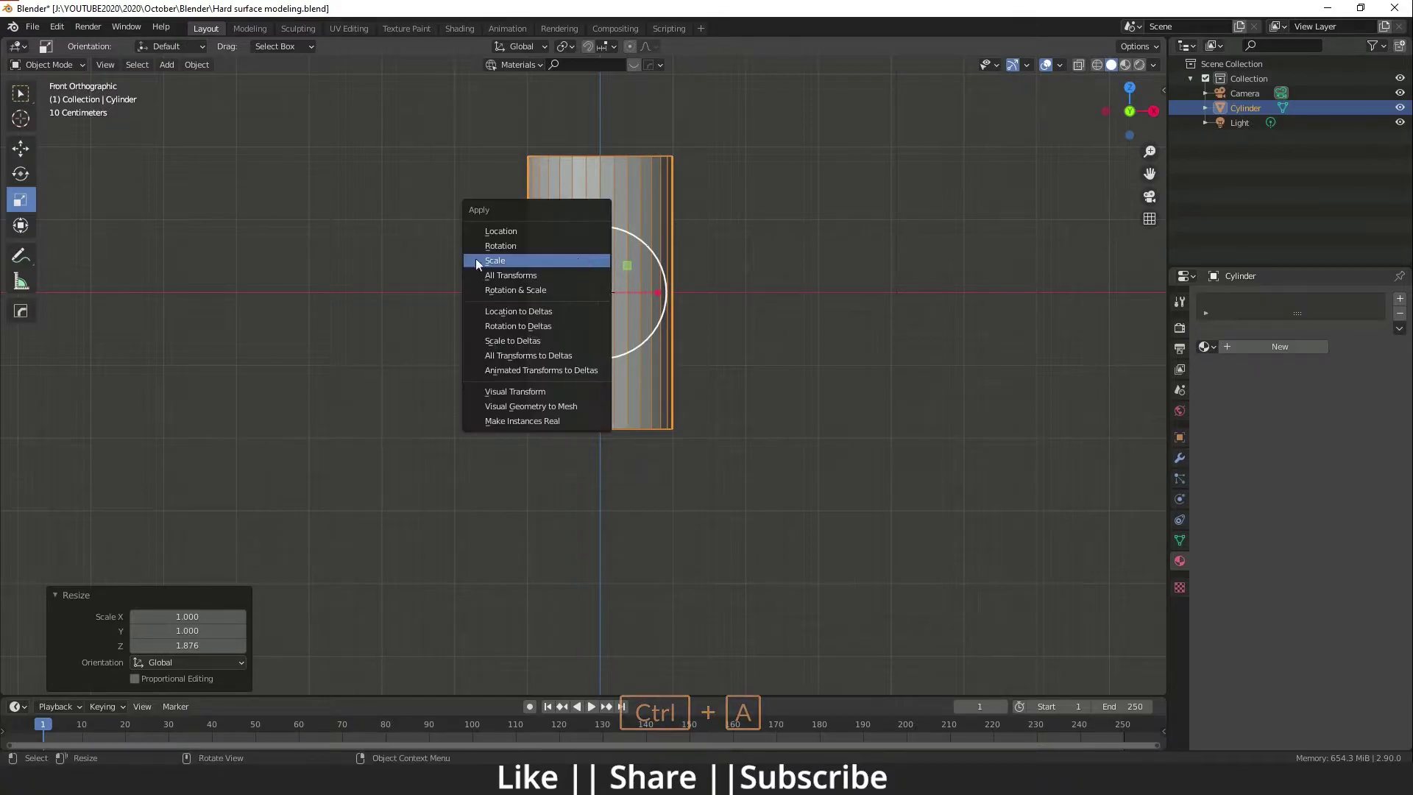
pyautogui.click(524, 257)
pyautogui.keyDown('shift'); pyautogui.moveTo(518, 312); pyautogui.dragTo(529, 319, button='middle'); pyautogui.keyUp('shift')
# Step: In Edit Mode, add 10 evenly spaced horizontal loop cuts around the cylinder
pyautogui.press('Tab')
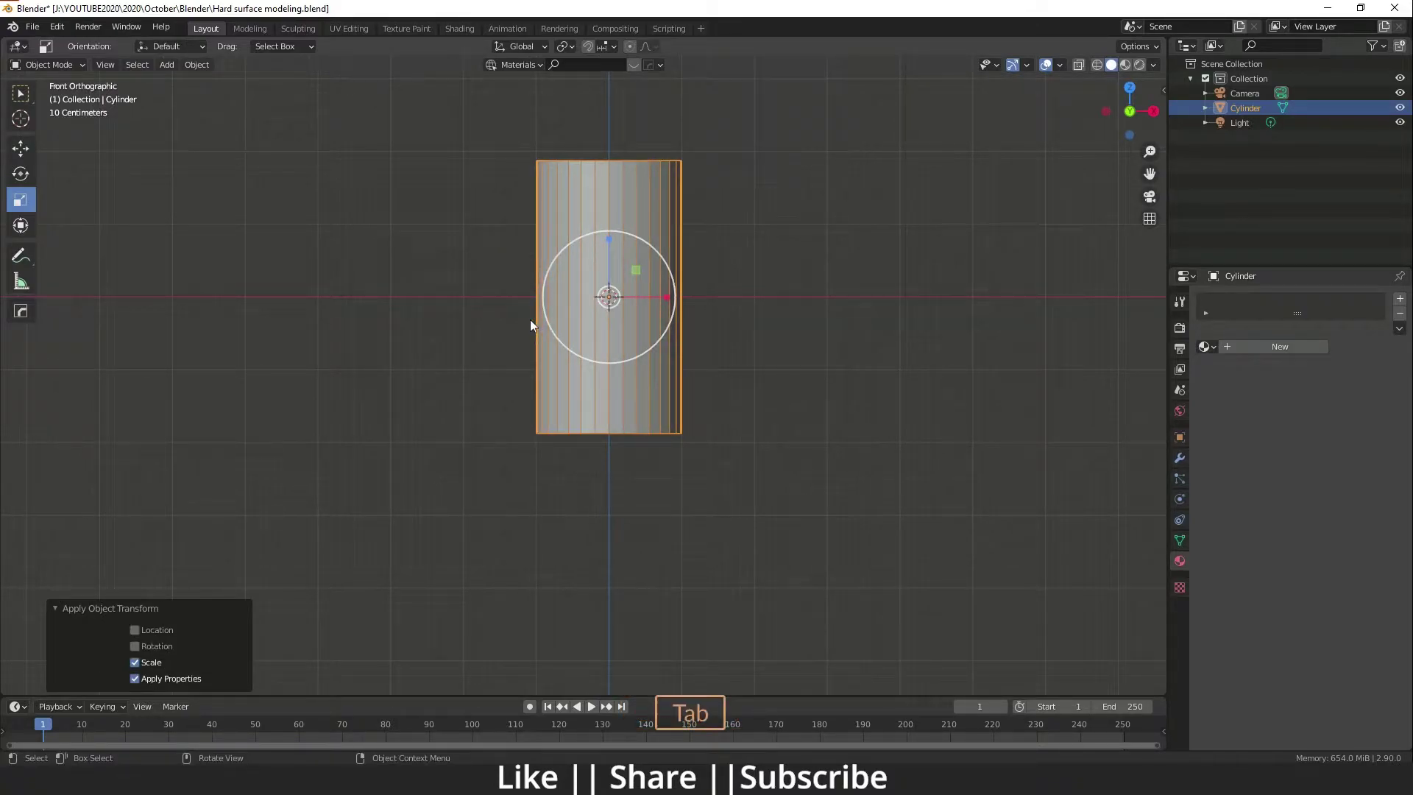
pyautogui.click(20, 388)
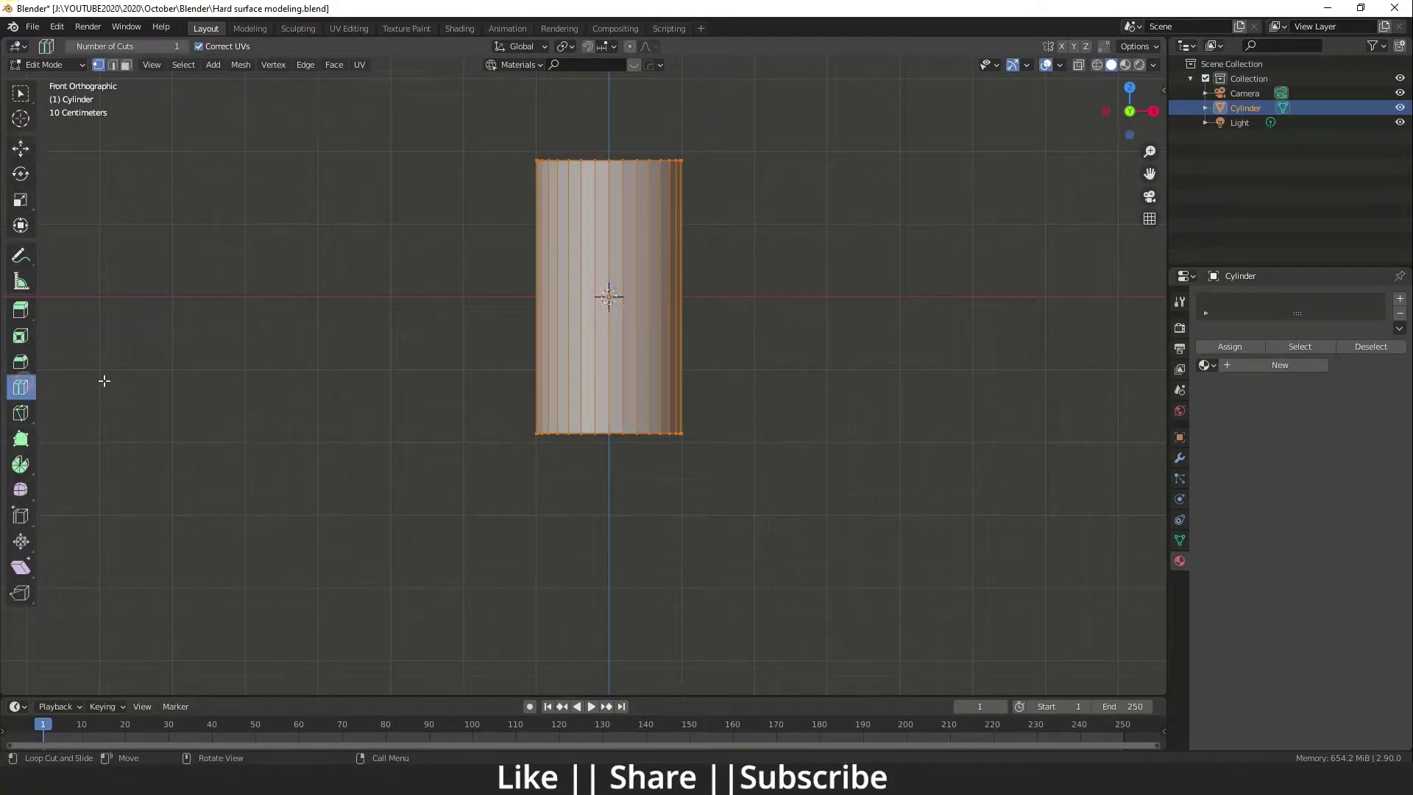
pyautogui.click(548, 297)
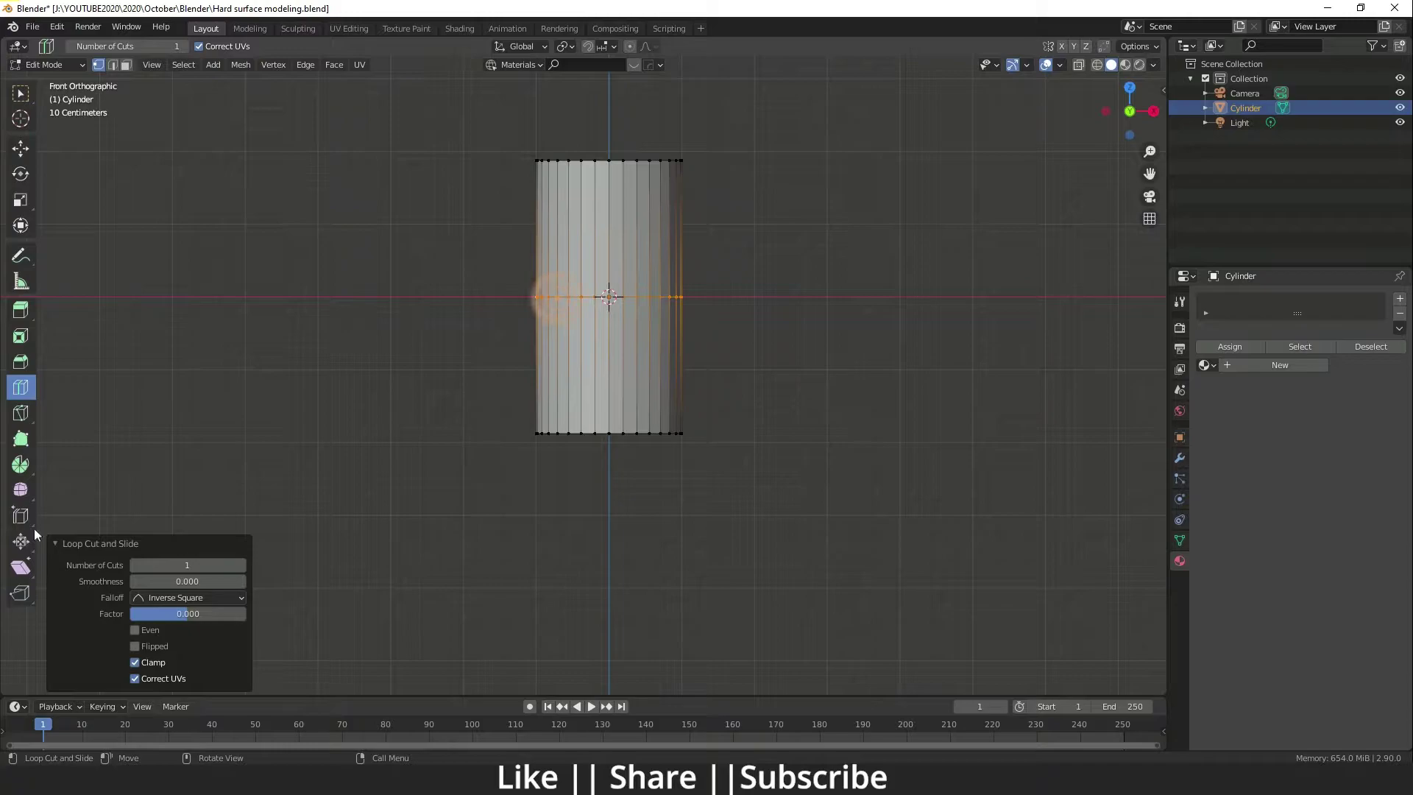
pyautogui.click(241, 564)
pyautogui.click(241, 565)
pyautogui.click(241, 565)
pyautogui.click(241, 565)
pyautogui.click(242, 565)
pyautogui.click(241, 565)
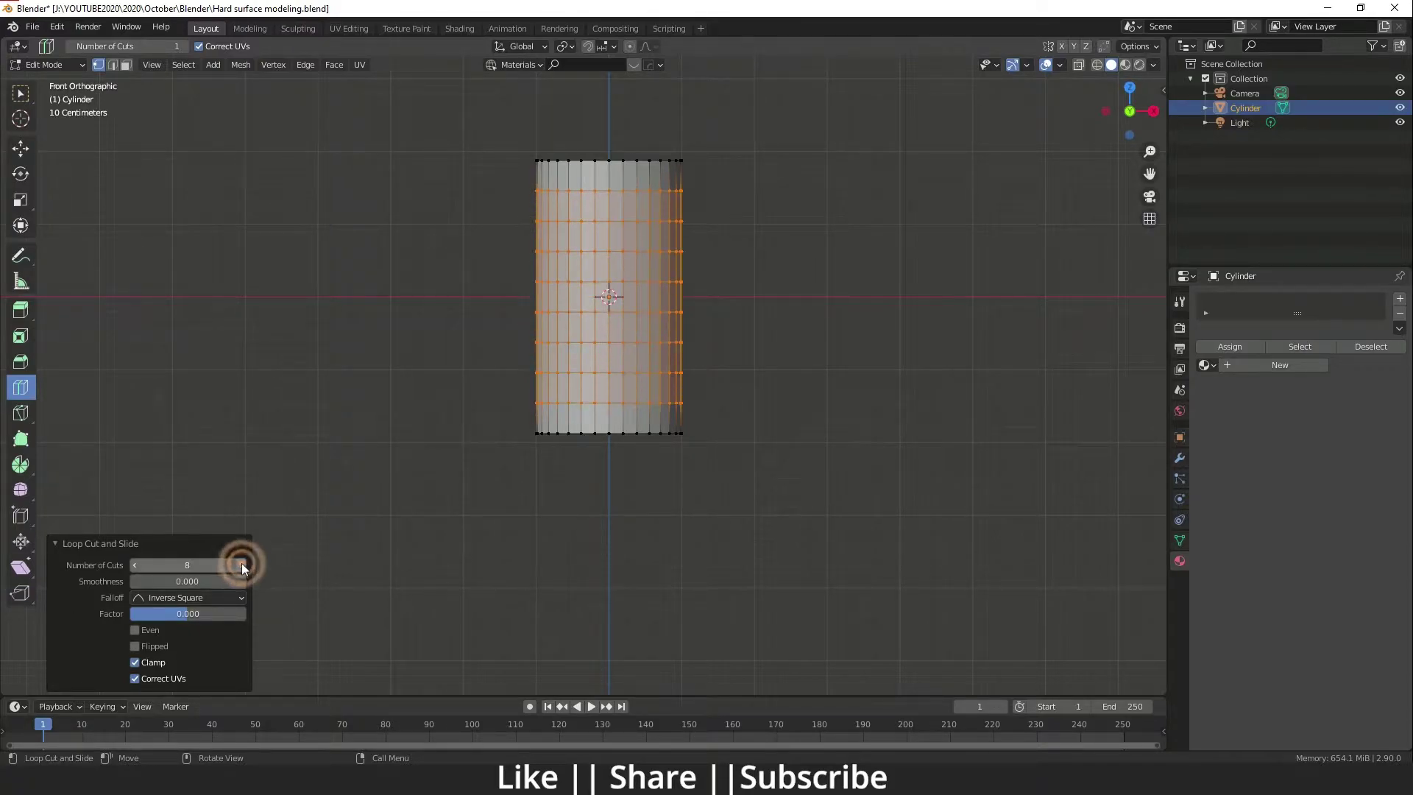
pyautogui.click(241, 564)
pyautogui.click(242, 564)
pyautogui.click(241, 565)
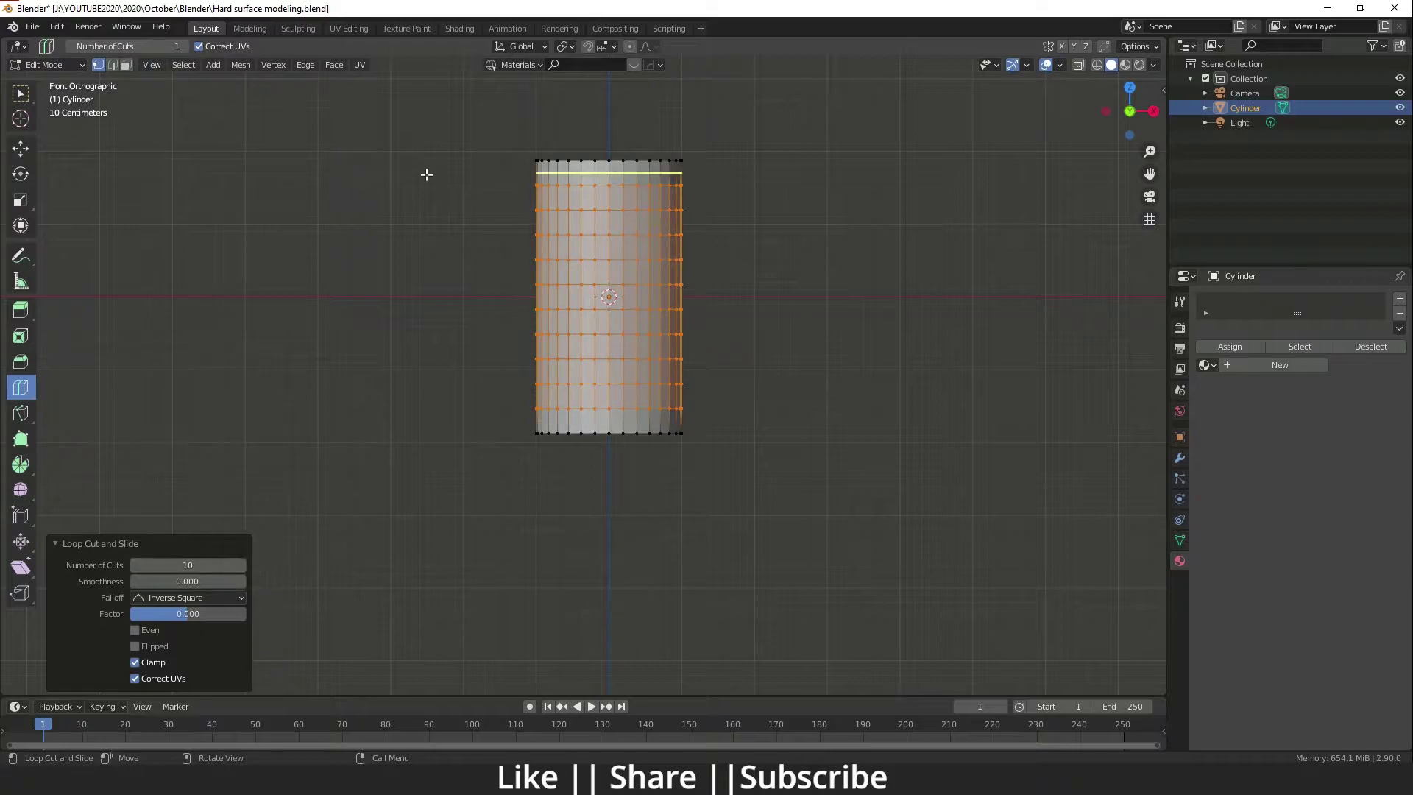
# Step: Select two staggered face bands: eight faces from the left in the second row, seven towards the right in the fourth
pyautogui.click(25, 149)
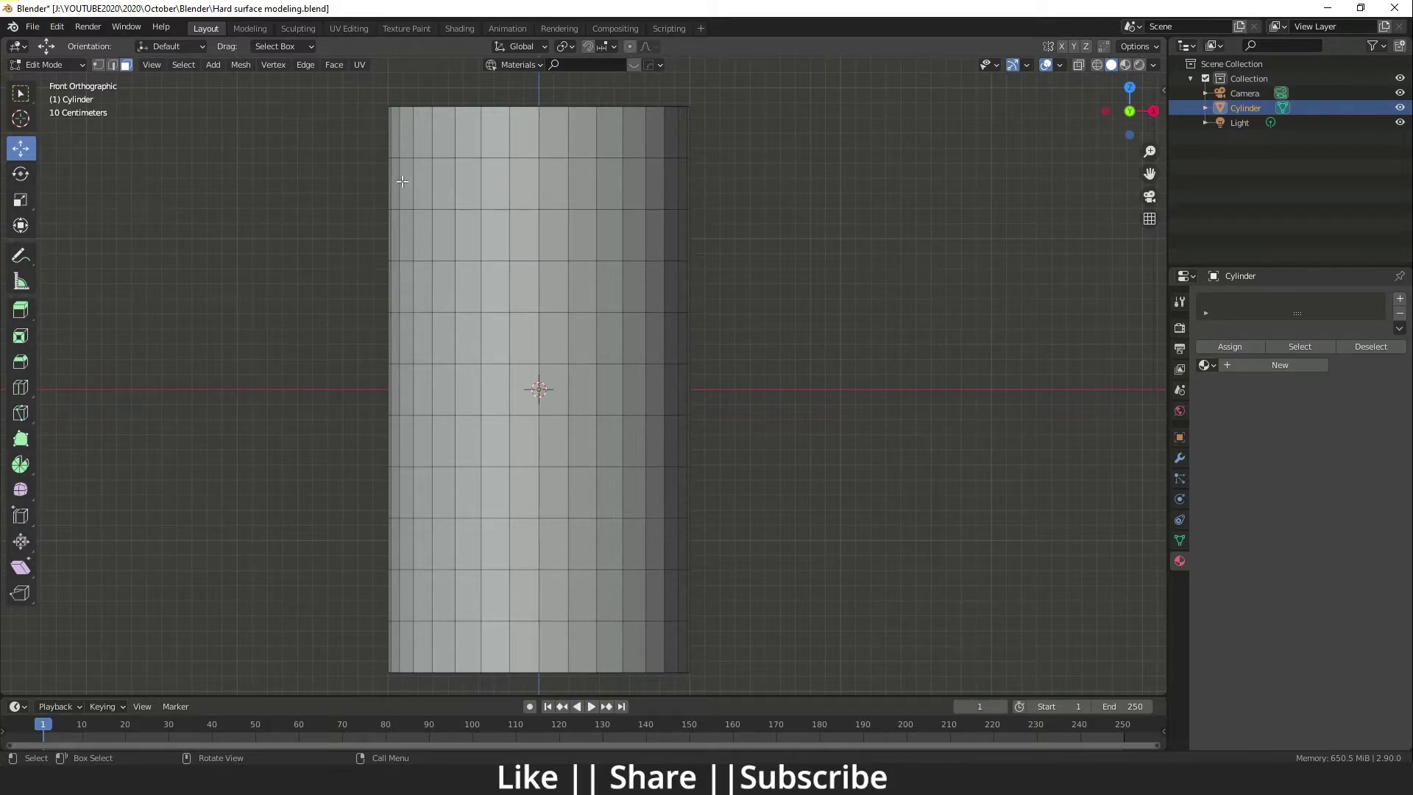
pyautogui.keyDown('shift'); pyautogui.moveTo(403, 181); pyautogui.dragTo(588, 201); pyautogui.keyUp('shift')
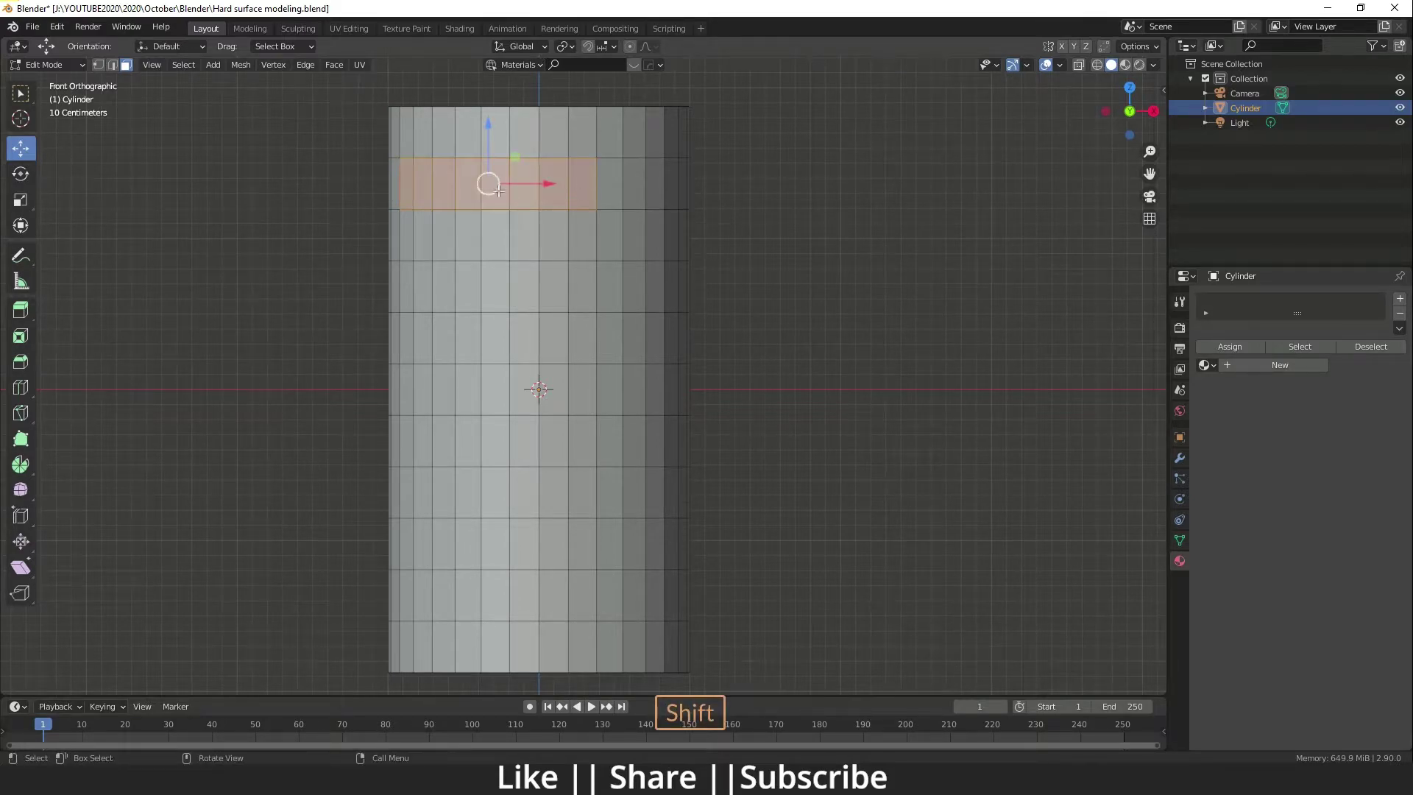
pyautogui.keyDown('shift'); pyautogui.moveTo(556, 279); pyautogui.dragTo(673, 310); pyautogui.keyUp('shift')
pyautogui.keyDown('shift'); pyautogui.moveTo(522, 286); pyautogui.dragTo(570, 298); pyautogui.keyUp('shift')
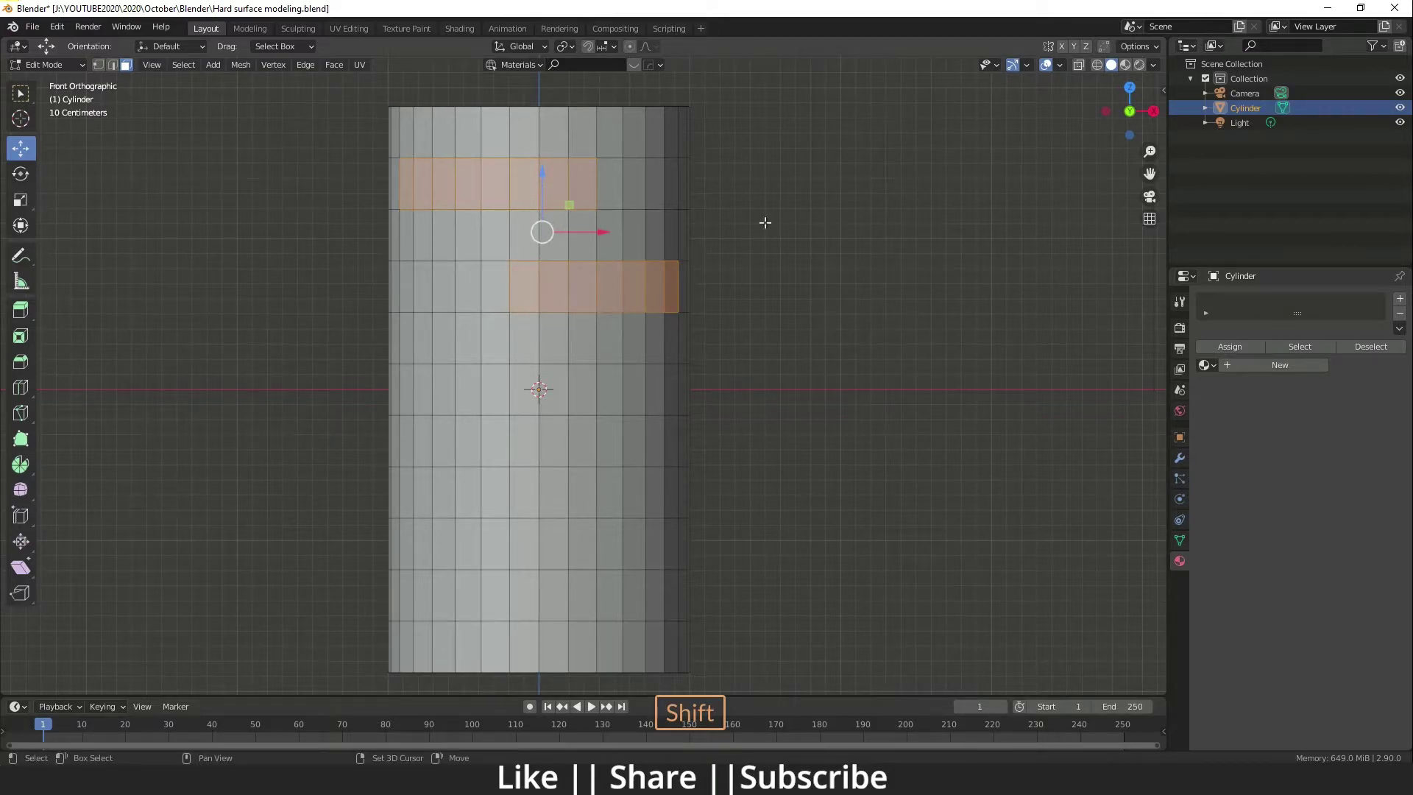
# Step: Enable X-ray and extend both face bands through to the matching faces on the cylinder's back
pyautogui.click(1079, 65)
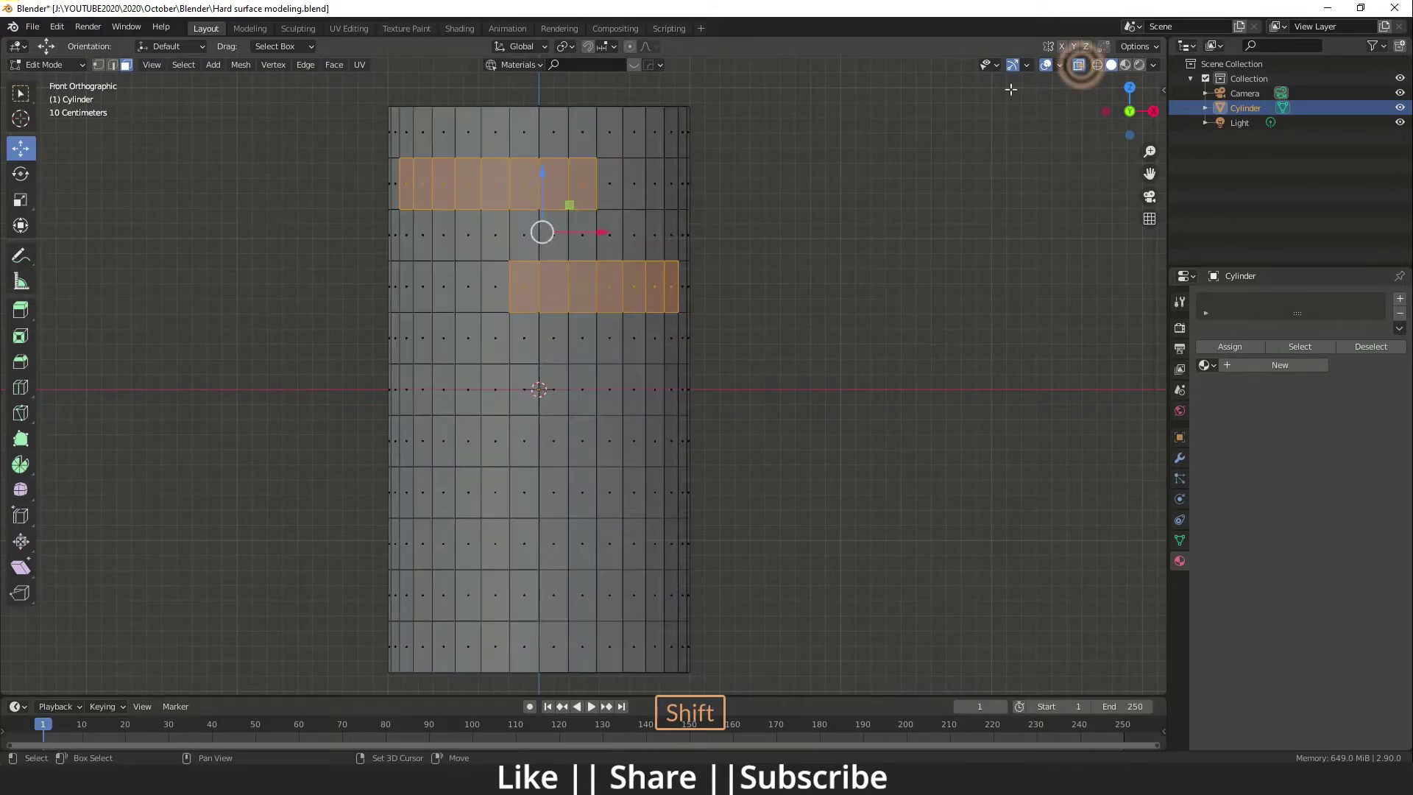
pyautogui.keyDown('shift'); pyautogui.moveTo(403, 173); pyautogui.dragTo(591, 195); pyautogui.keyUp('shift')
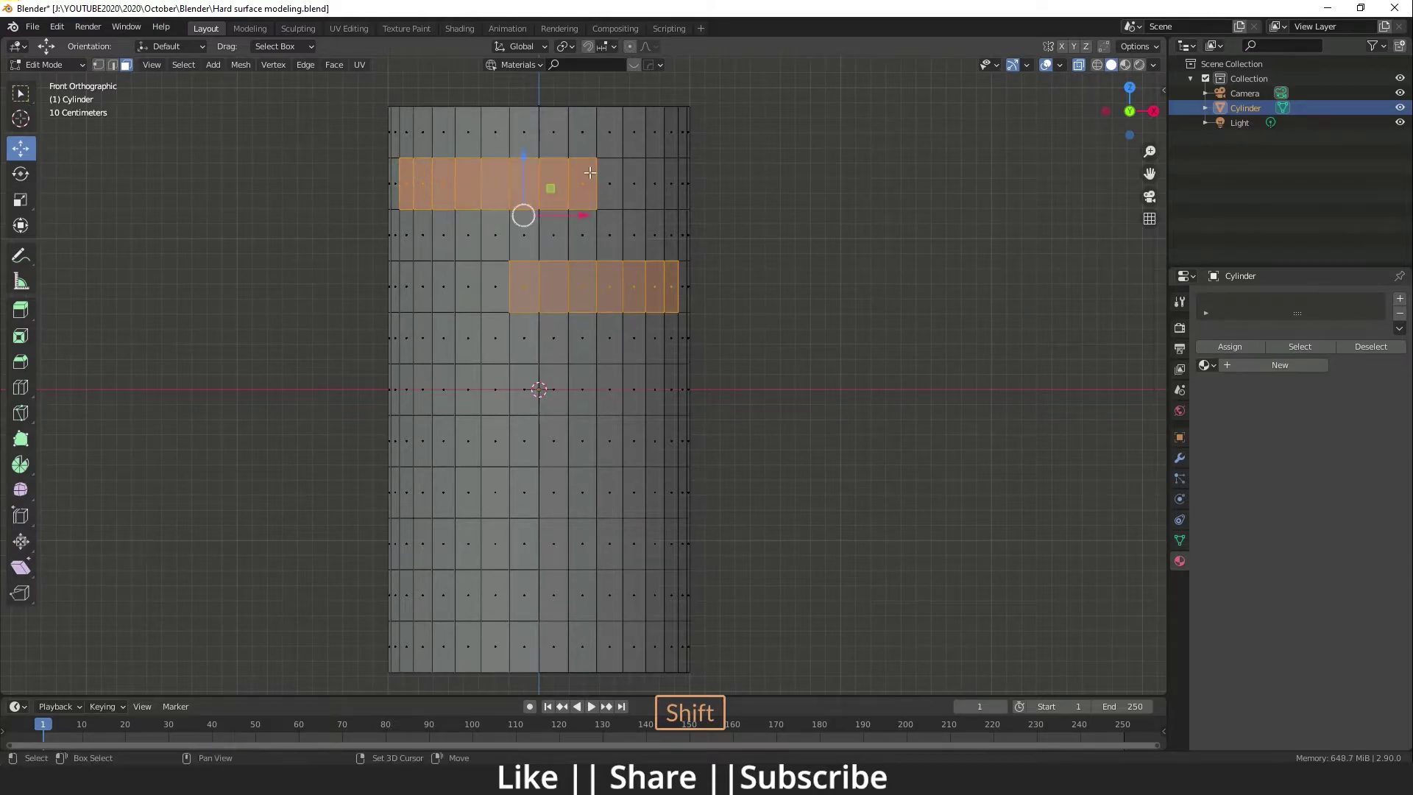
pyautogui.keyDown('shift'); pyautogui.moveTo(508, 262); pyautogui.dragTo(678, 313); pyautogui.keyUp('shift')
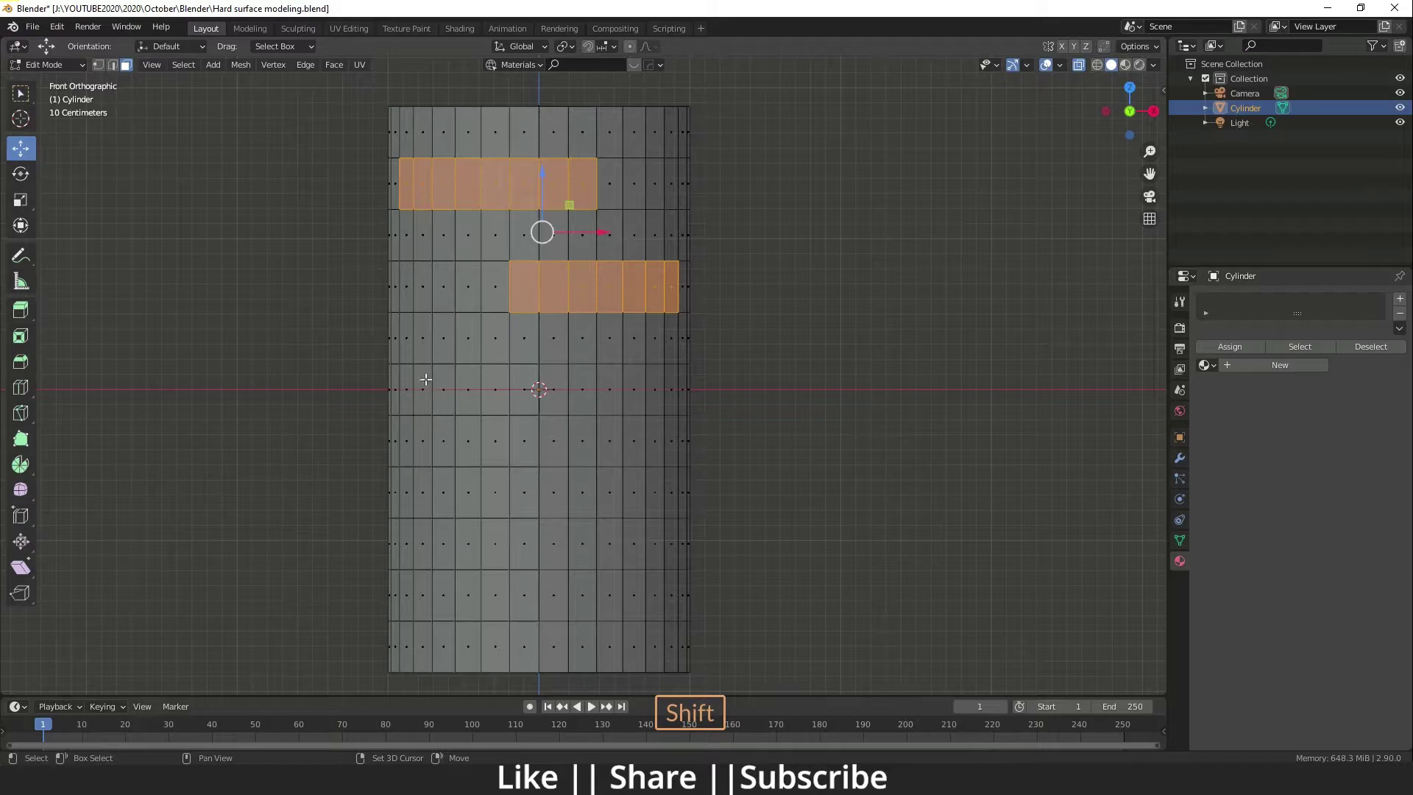
# Step: Add matching staggered bands in the sixth, eighth and tenth rows to the selection, and turn X-ray off
pyautogui.keyDown('shift'); pyautogui.moveTo(407, 383); pyautogui.dragTo(585, 411); pyautogui.keyUp('shift')
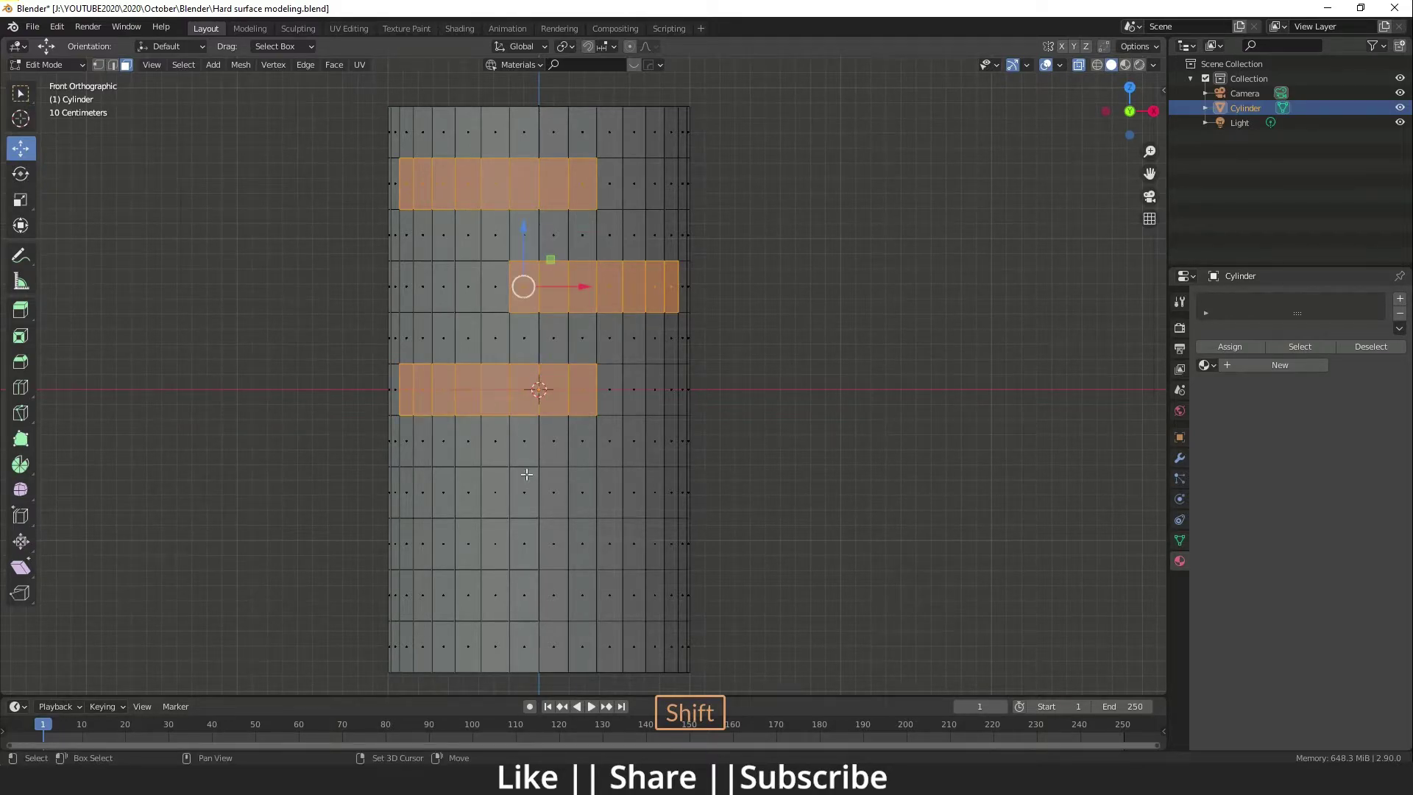
pyautogui.keyDown('shift'); pyautogui.moveTo(519, 484); pyautogui.dragTo(678, 515); pyautogui.keyUp('shift')
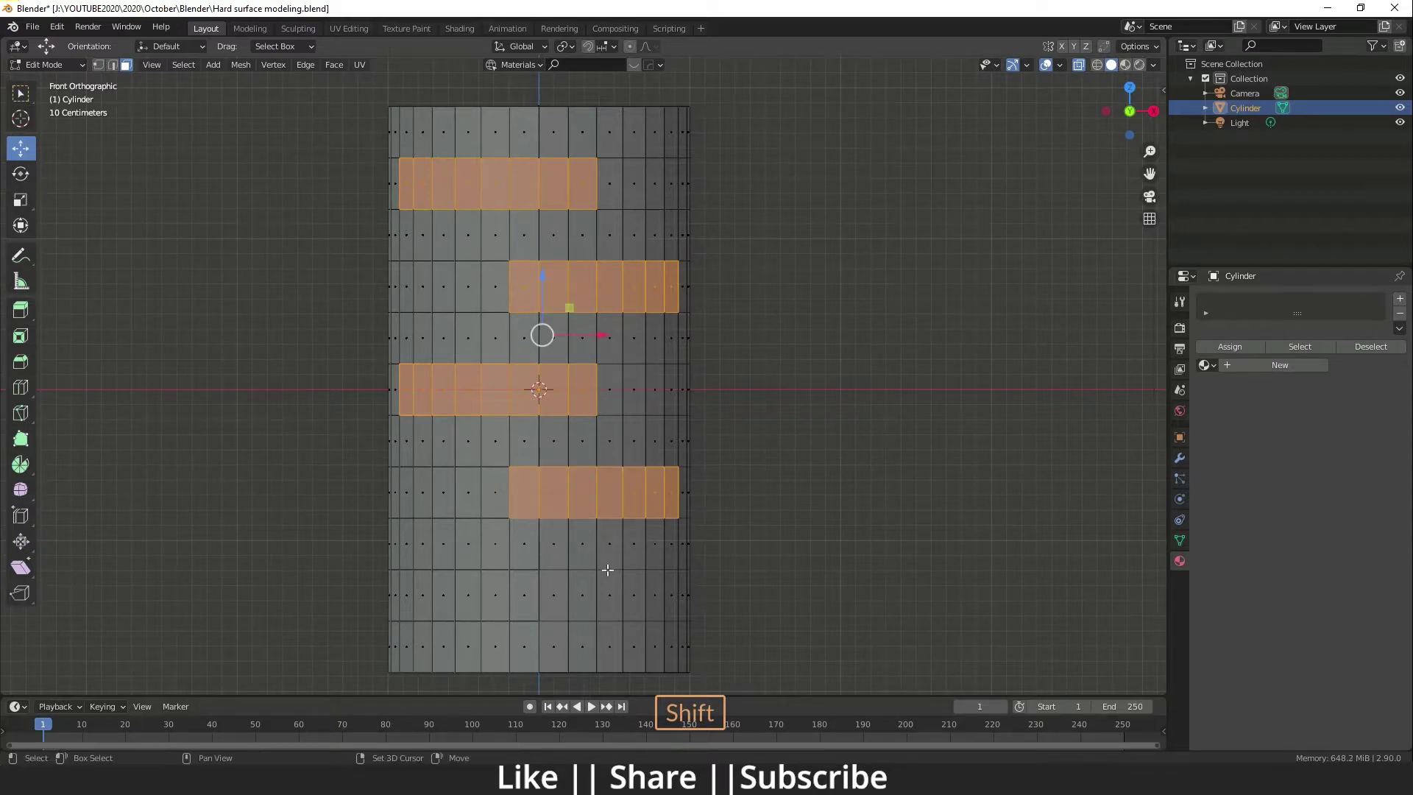
pyautogui.keyDown('shift'); pyautogui.moveTo(405, 590); pyautogui.dragTo(585, 606); pyautogui.keyUp('shift')
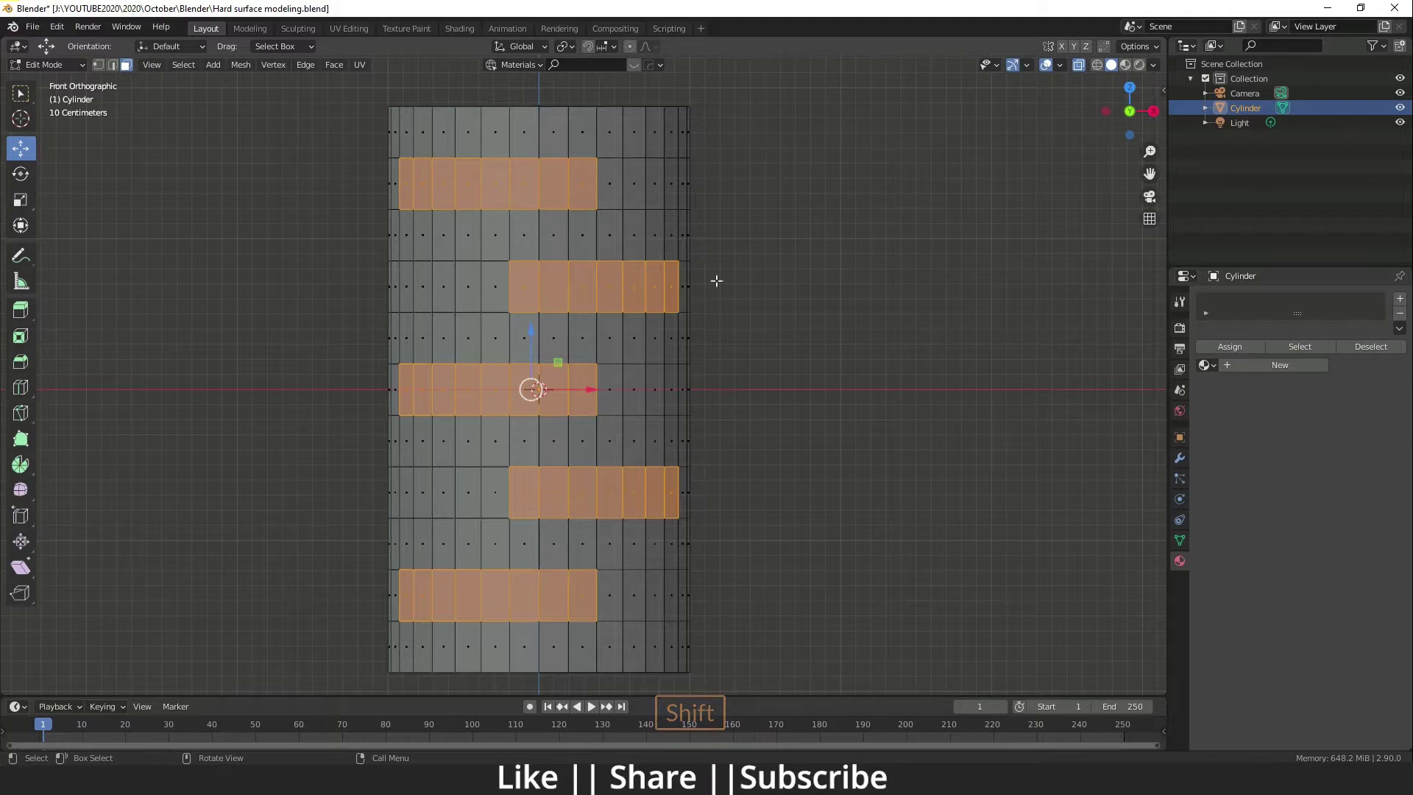
pyautogui.click(1079, 65)
# Step: Return to front view and set the transform pivot point to Individual Origins
pyautogui.moveTo(706, 294)
pyautogui.mouseDown(button='middle')
pyautogui.moveTo(719, 287)
pyautogui.moveTo(420, 319)
pyautogui.moveTo(723, 316)
pyautogui.mouseUp(button='middle')
pyautogui.press('`')
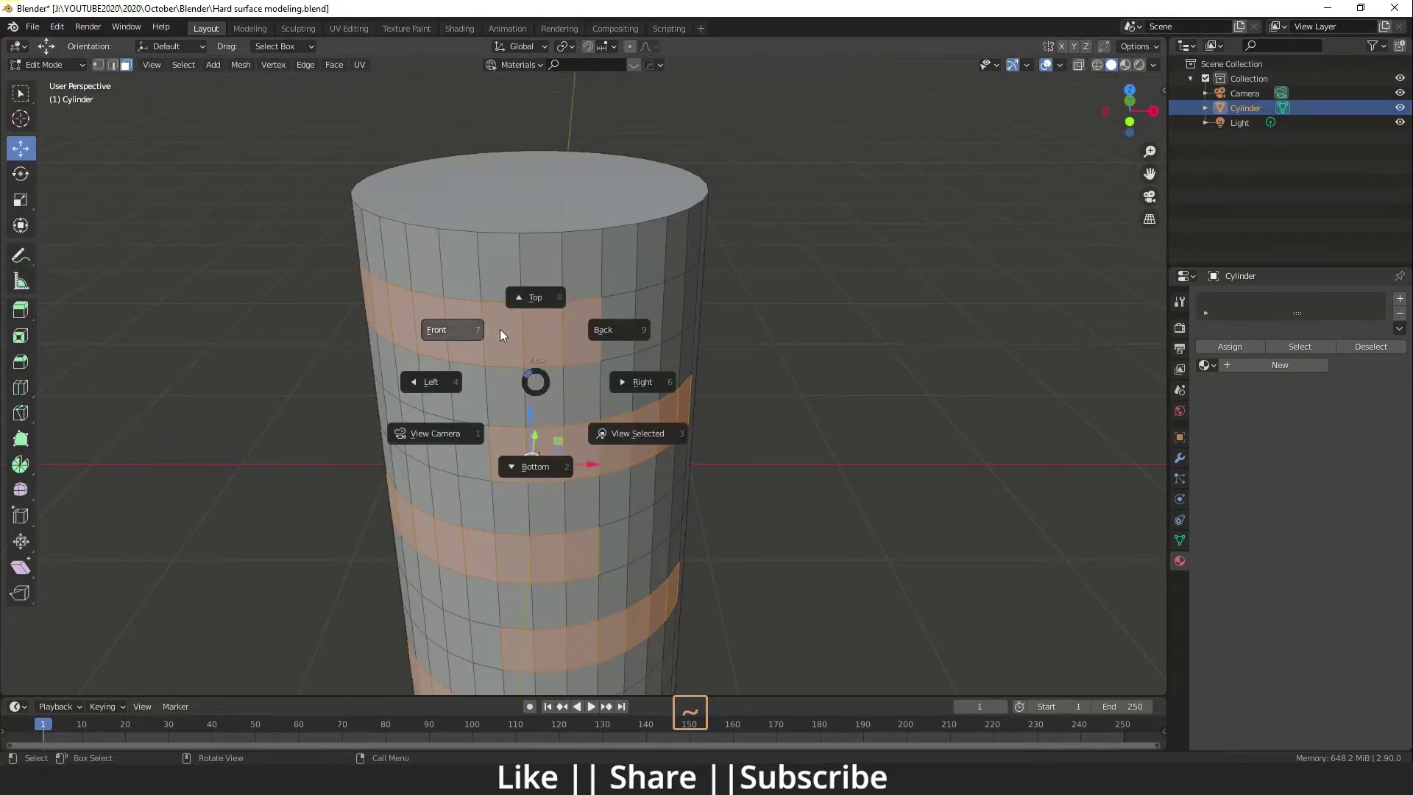
pyautogui.click(500, 329)
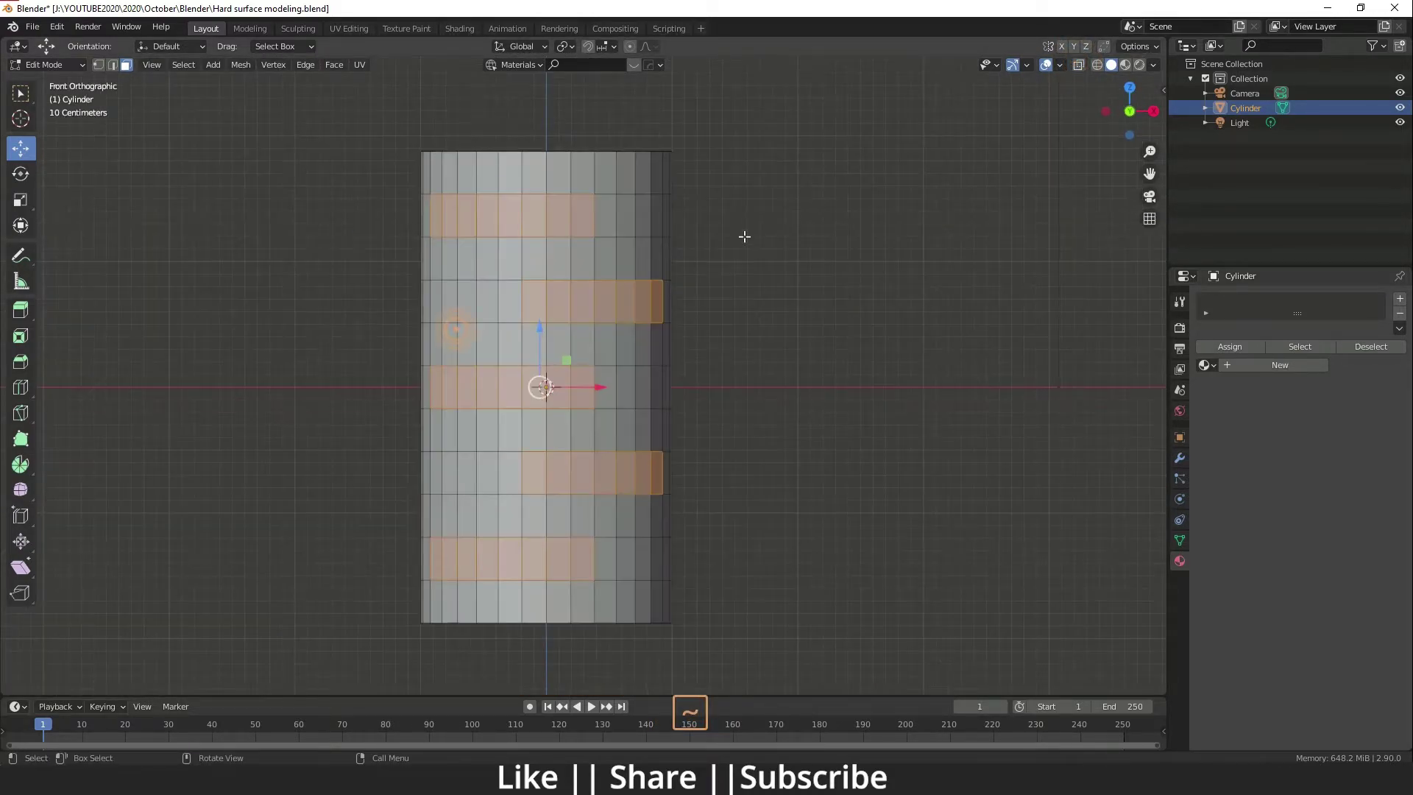
pyautogui.click(567, 44)
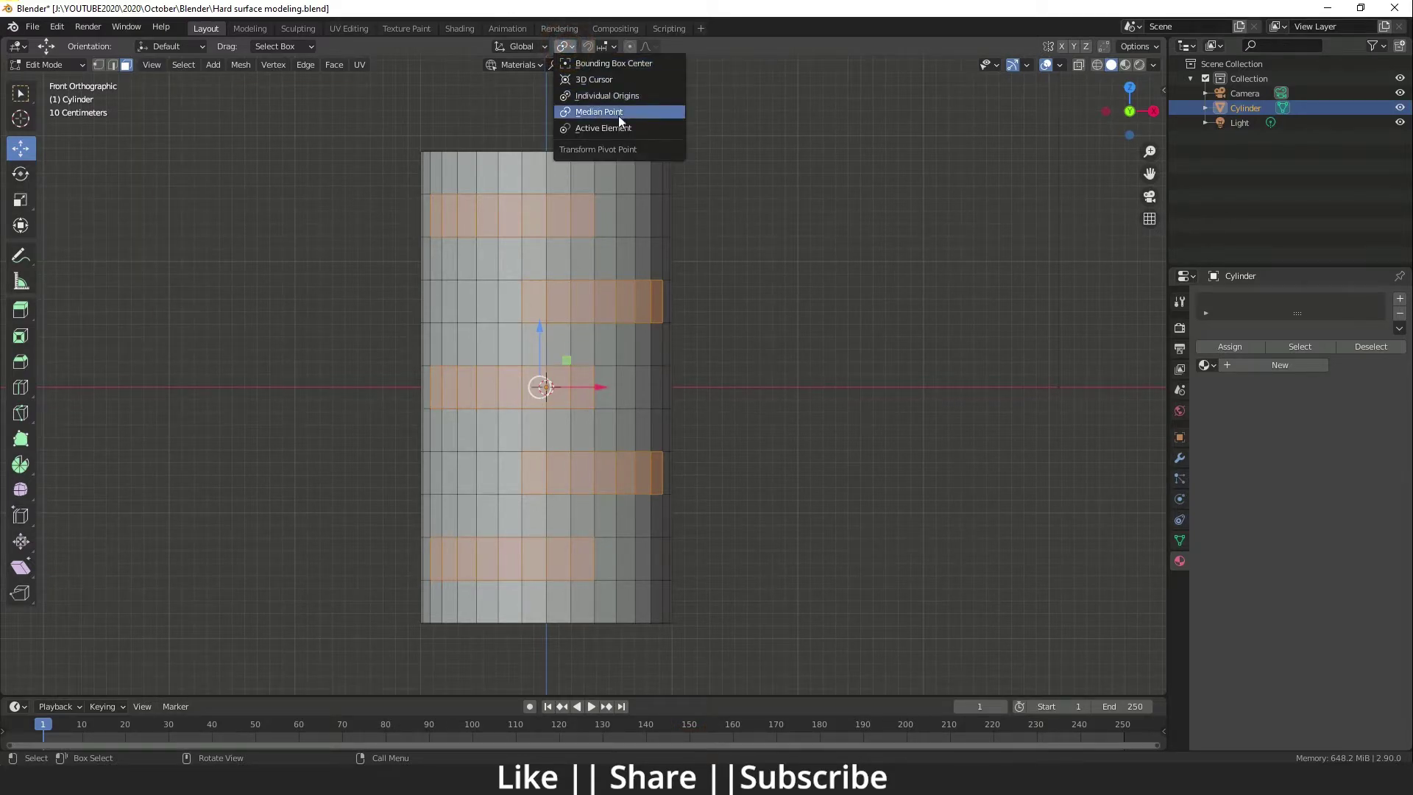
pyautogui.click(605, 96)
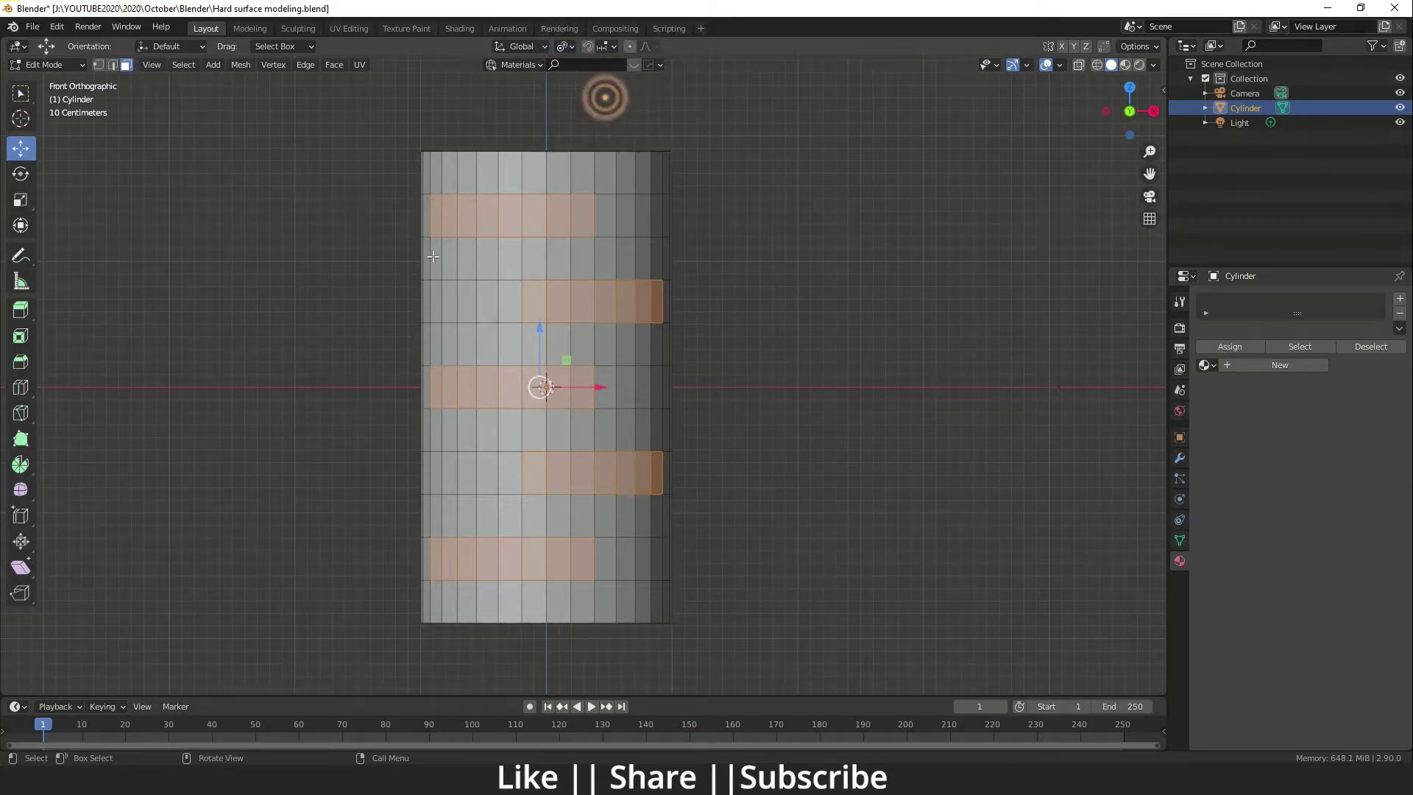
# Step: Extrude the selected face bands inward along their normals by about 0.098 m to form recessed slots
pyautogui.moveTo(529, 355); pyautogui.dragTo(582, 429, button='middle')
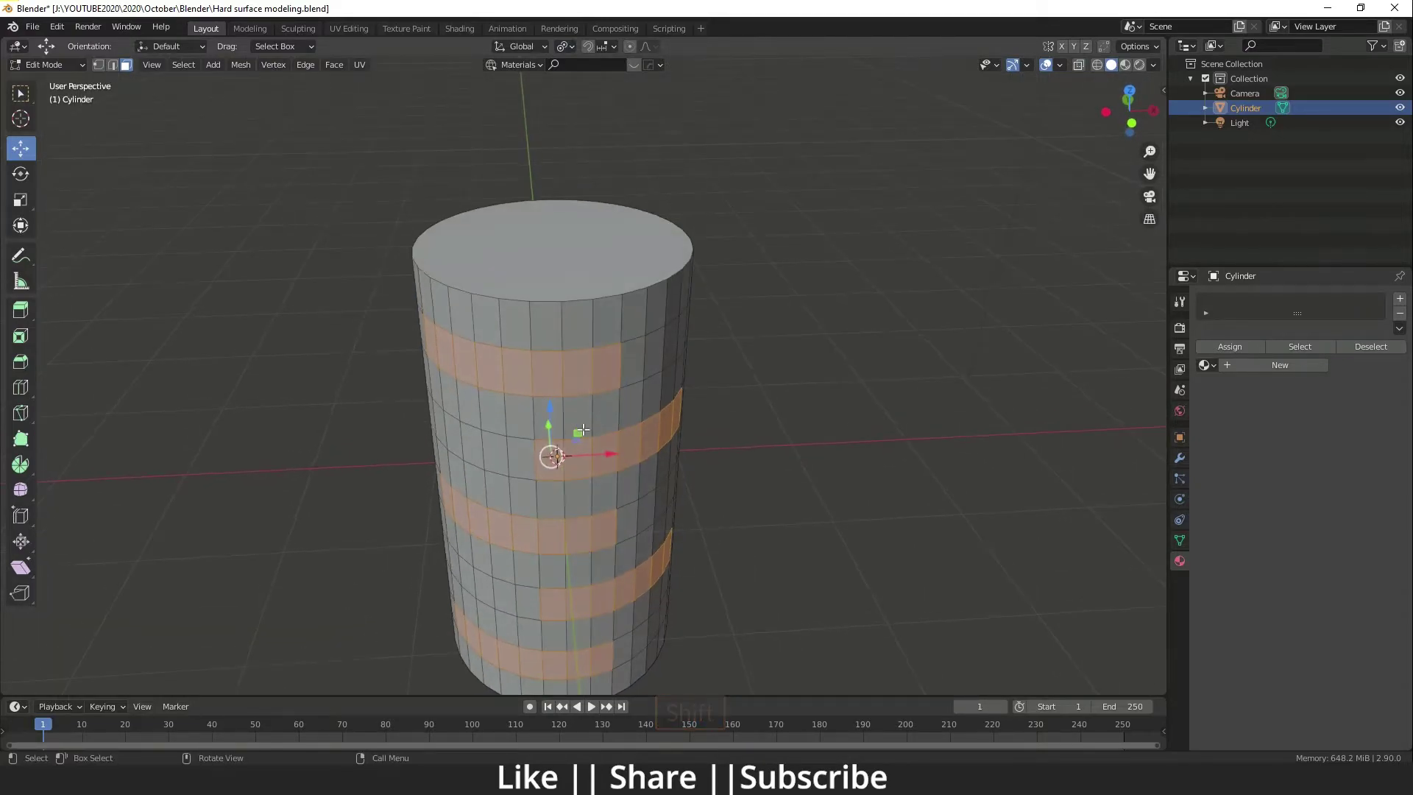
pyautogui.hotkey('alt', 'e')
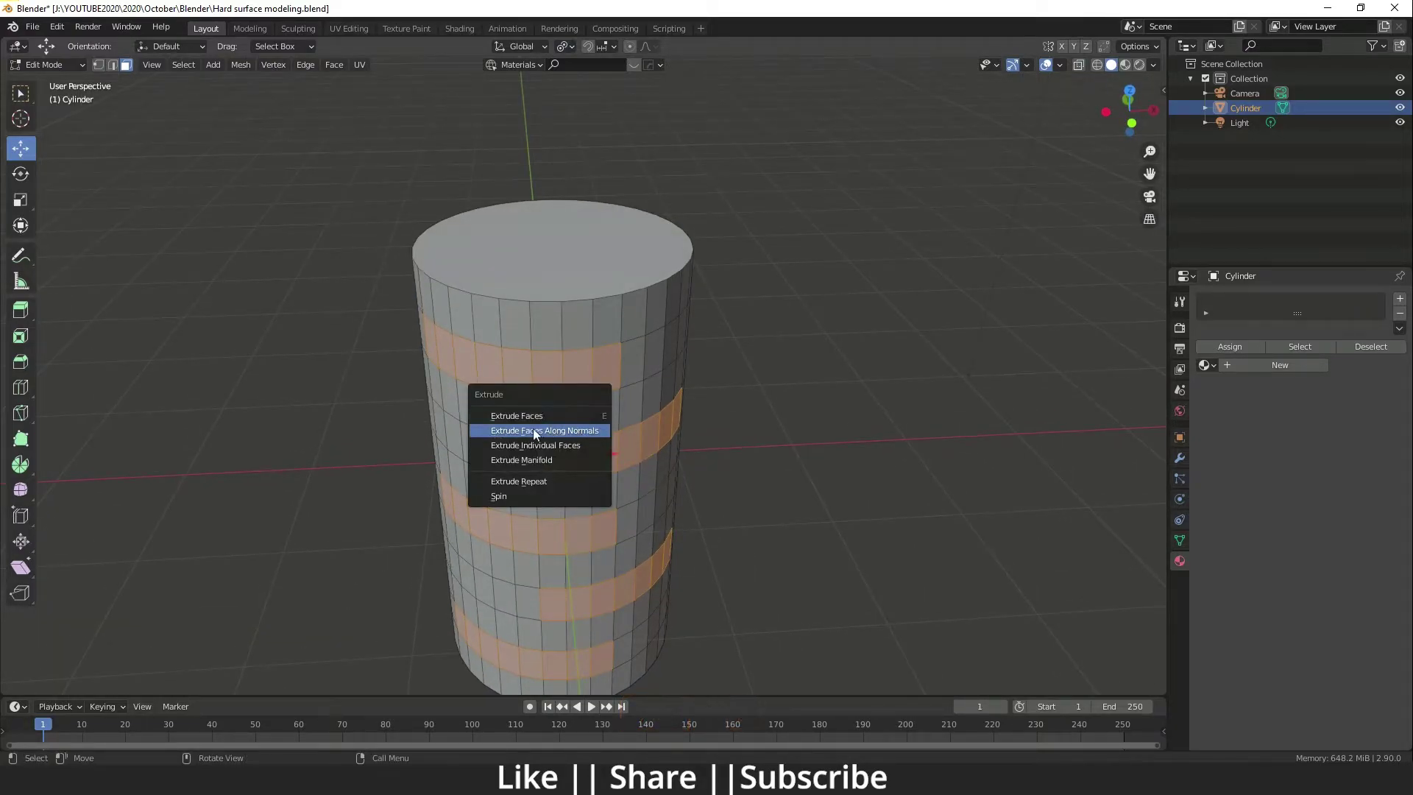
pyautogui.click(578, 430)
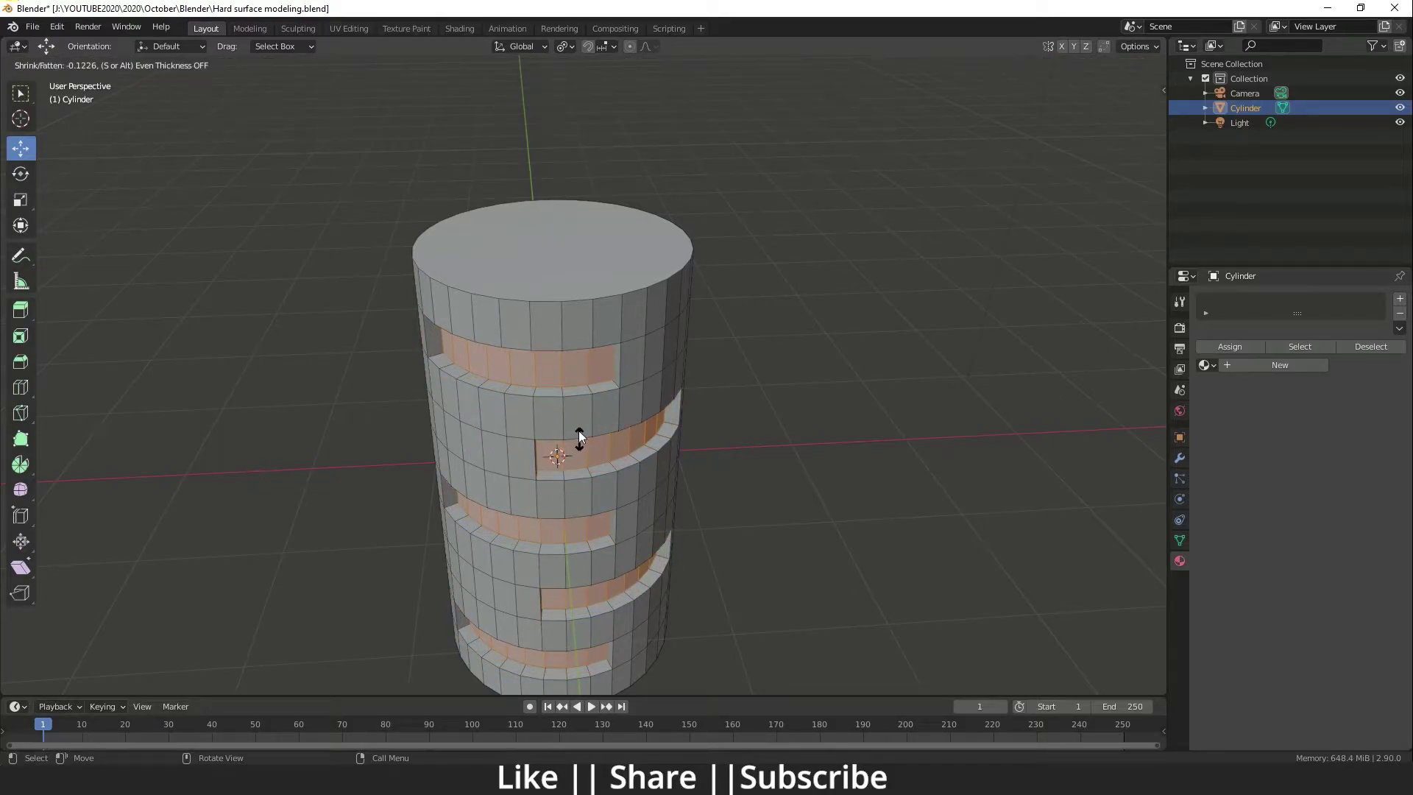
pyautogui.click(579, 430)
pyautogui.scroll(-2, 579, 430)
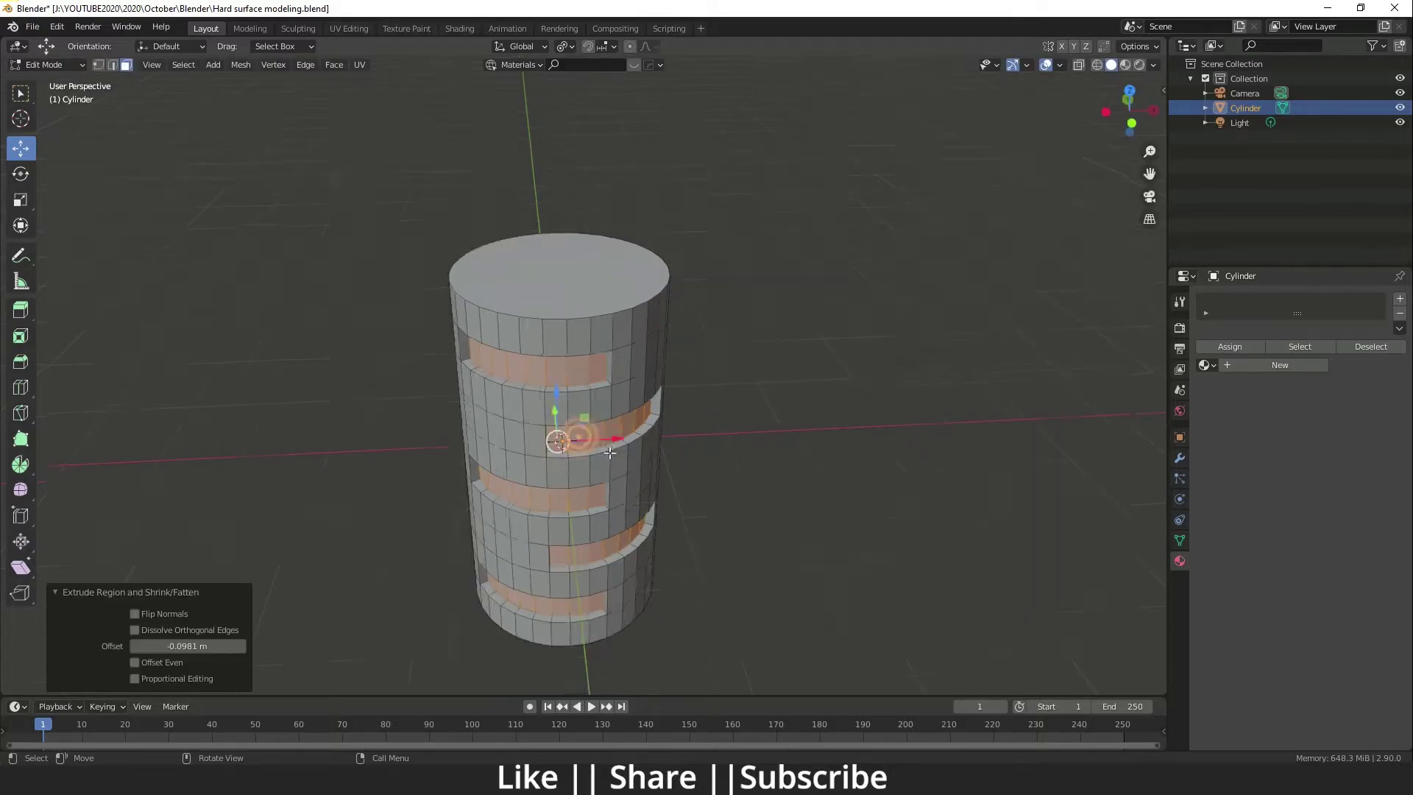
pyautogui.moveTo(588, 446); pyautogui.dragTo(823, 338, button='middle')
# Step: Return to Object Mode and turn off the wireframe overlay
pyautogui.press('Tab')
pyautogui.scroll(4, 648, 425)
pyautogui.click(1059, 66)
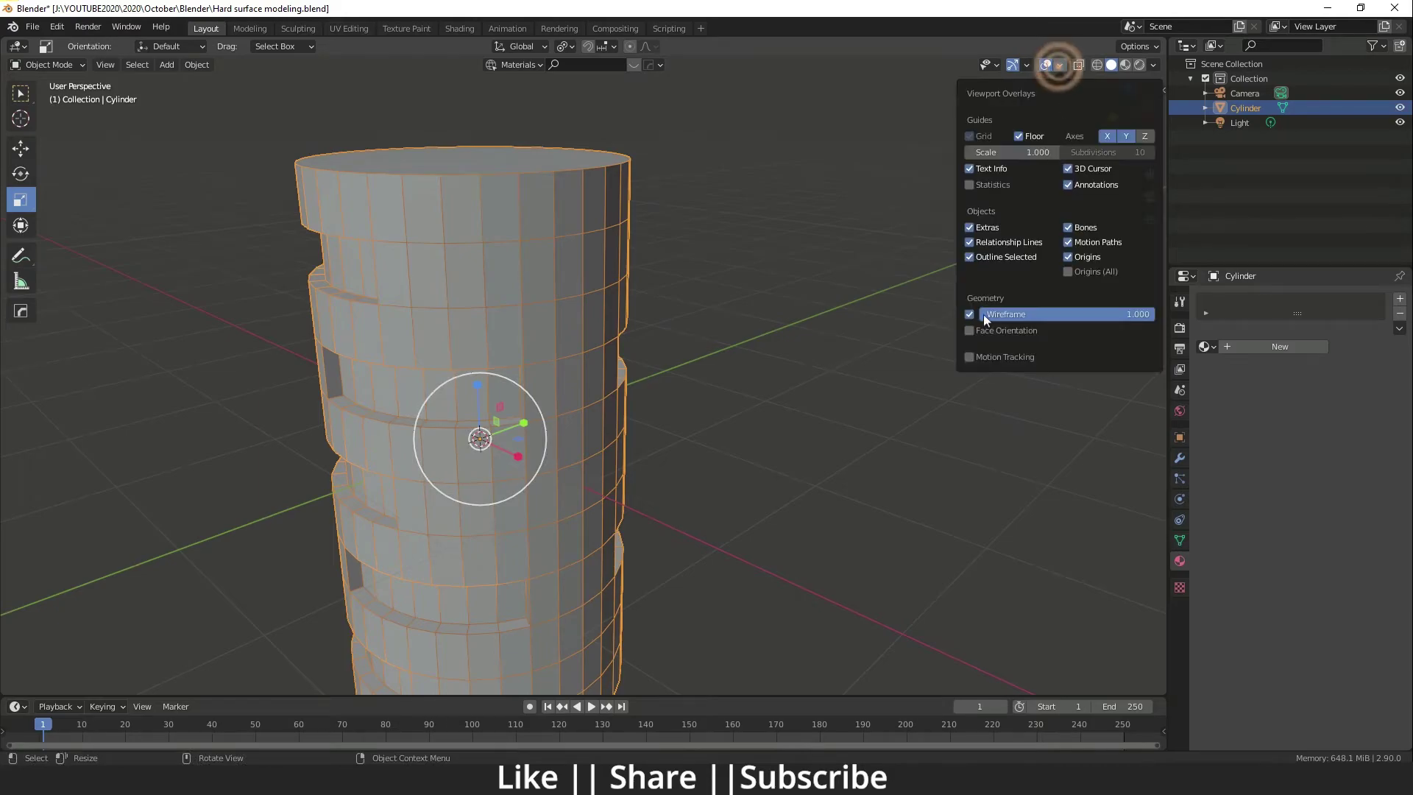
pyautogui.click(969, 316)
pyautogui.moveTo(479, 469); pyautogui.dragTo(551, 390, button='middle')
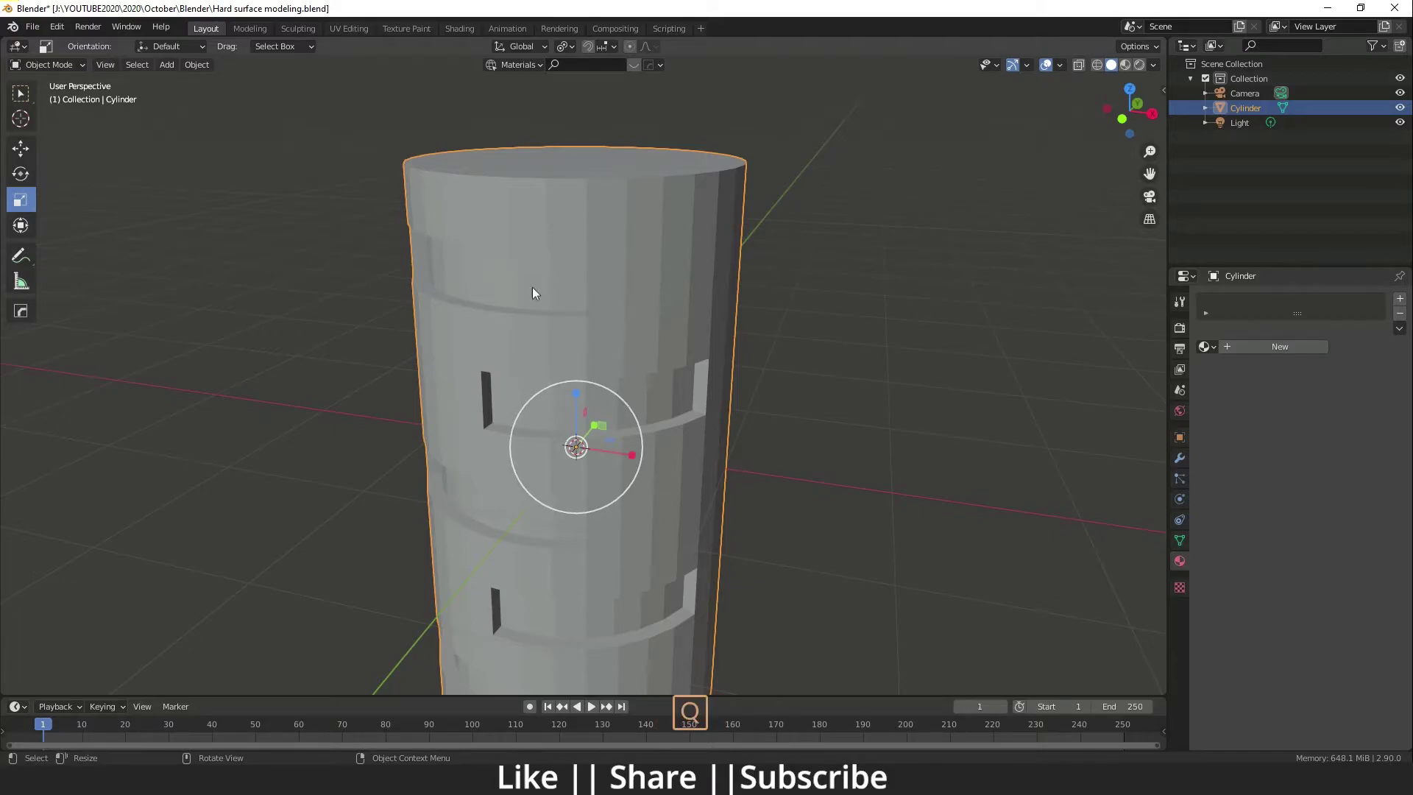
# Step: Shade the cylinder smooth and add an edge Bevel modifier with a 0.01 m amount, 3 segments and a 30° angle limit
pyautogui.press('q')
pyautogui.click(480, 287)
pyautogui.moveTo(658, 368); pyautogui.dragTo(670, 298, button='middle')
# Step: Undo the end-cap inset, inset both caps again by about 0.132 m, and extrude them outward about 0.228 m
pyautogui.hotkey('ctrl', 'z')
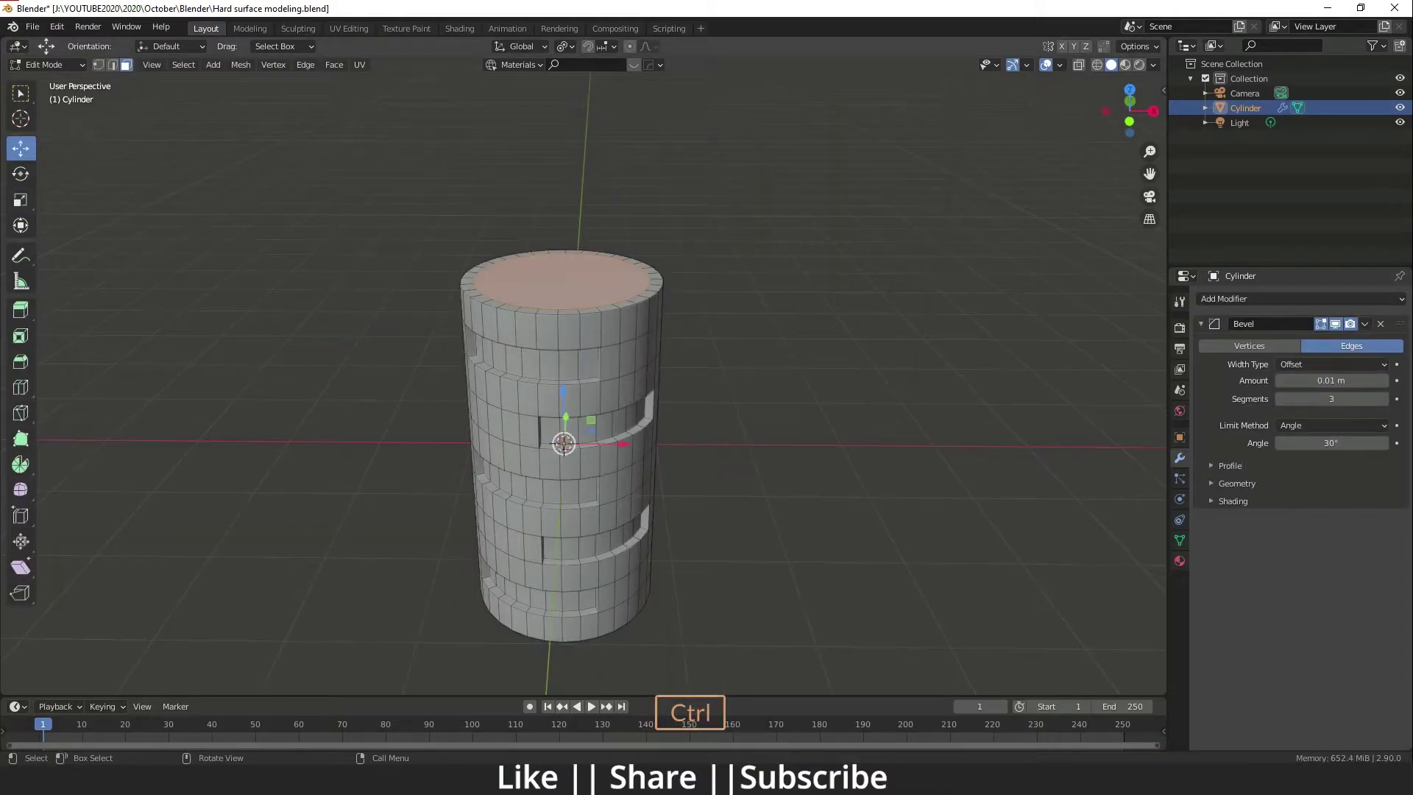
pyautogui.hotkey('ctrl', 'z')
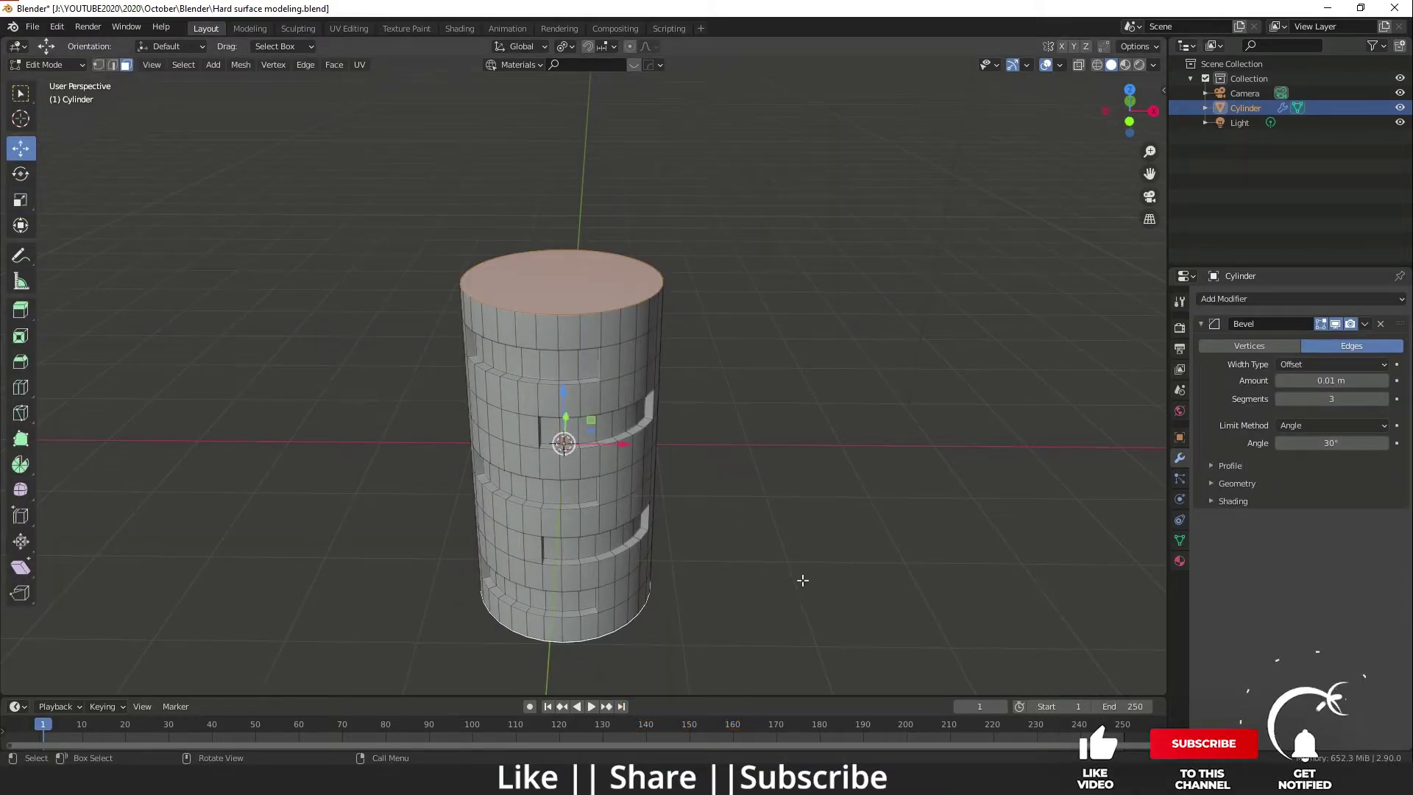
pyautogui.press('i')
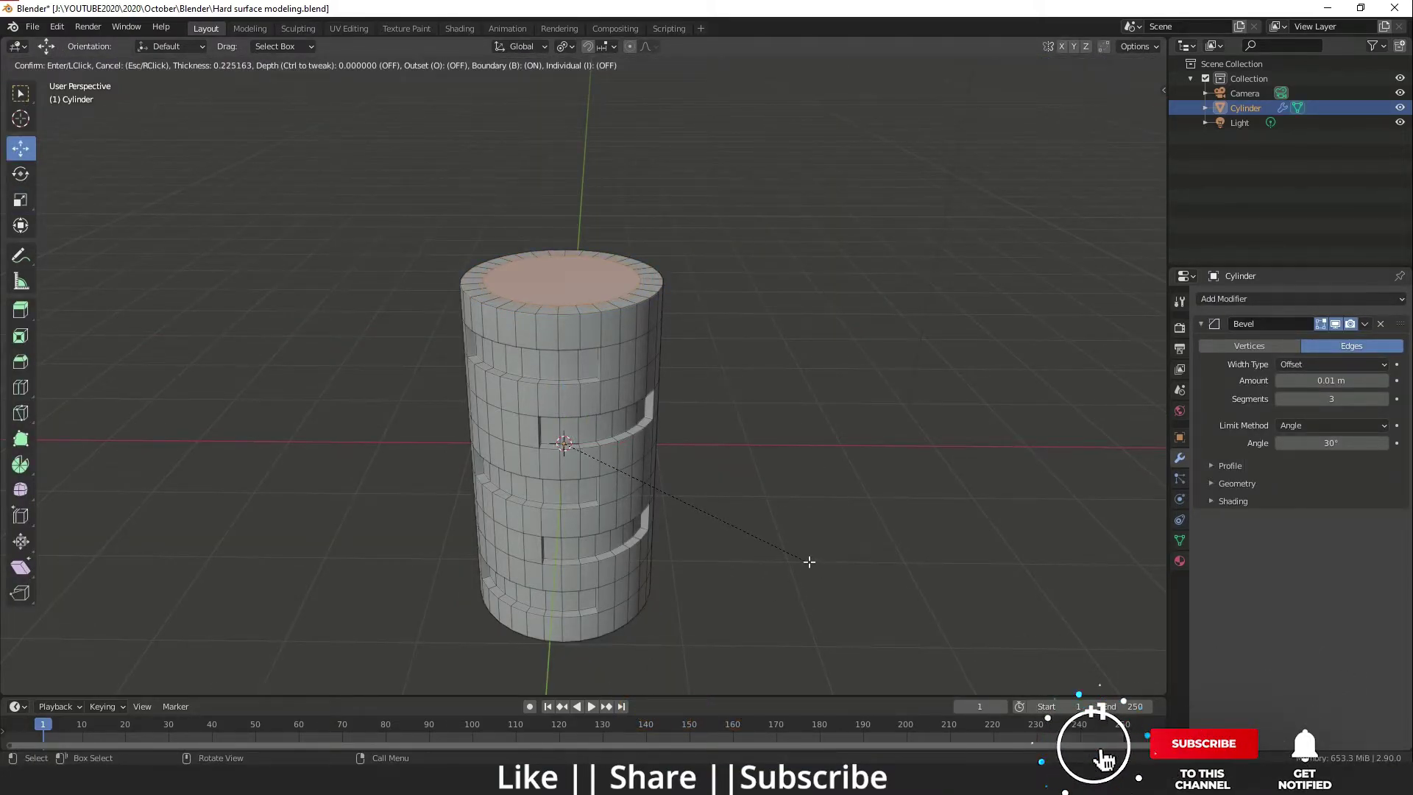
pyautogui.click(817, 564)
pyautogui.press('e')
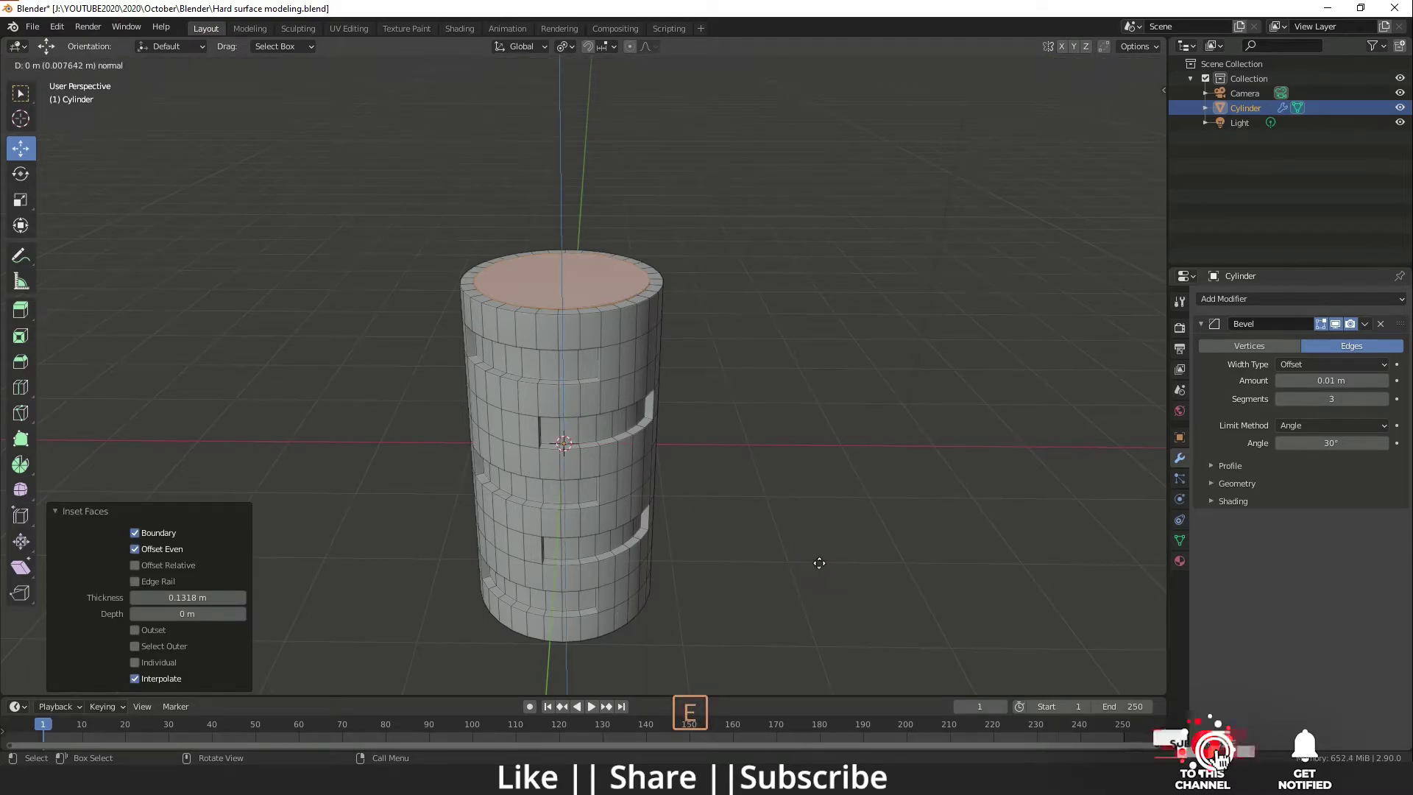
pyautogui.click(841, 510)
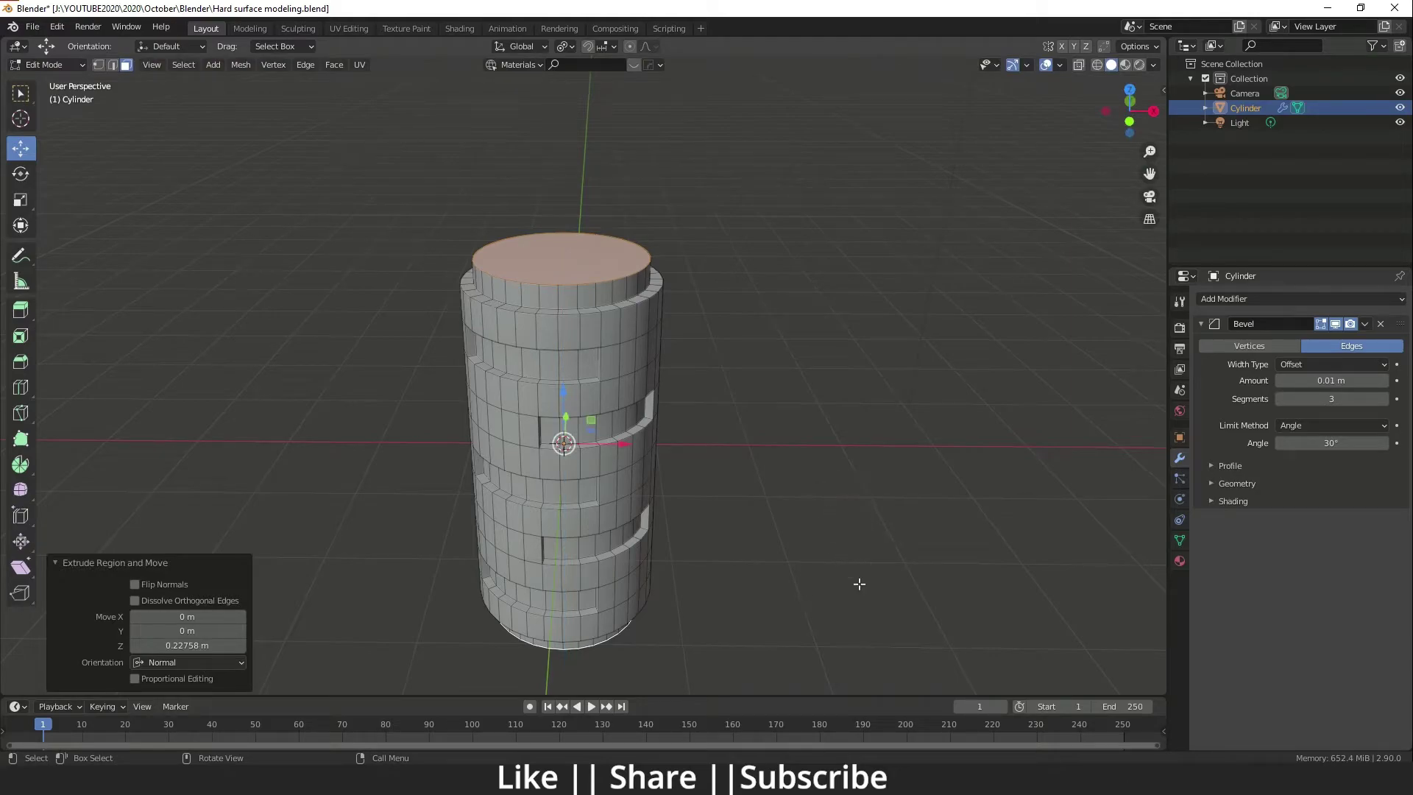
# Step: Inset the raised end caps by about 0.236 m, extrude them inward about 0.296 m, and leave Edit Mode
pyautogui.press('i')
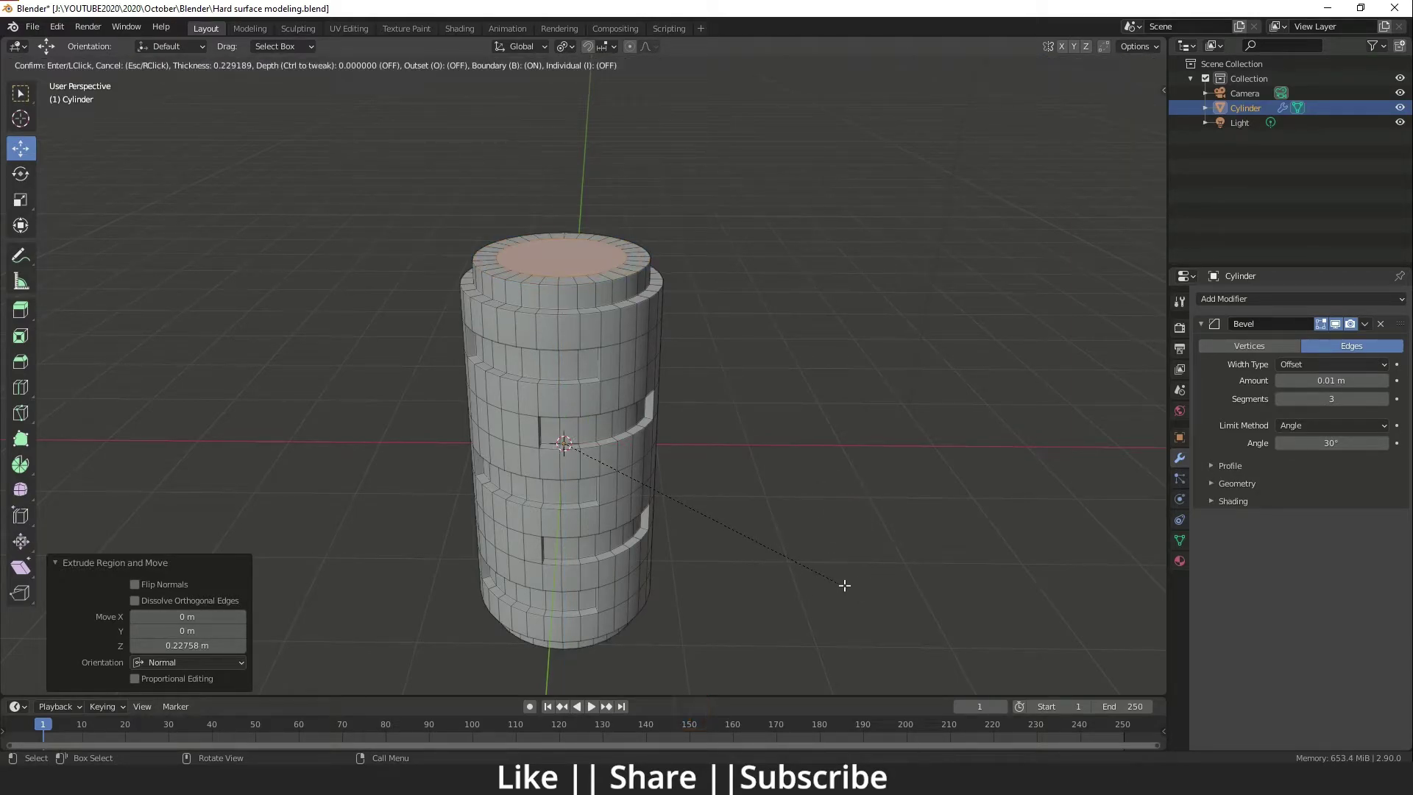
pyautogui.click(843, 586)
pyautogui.press('e')
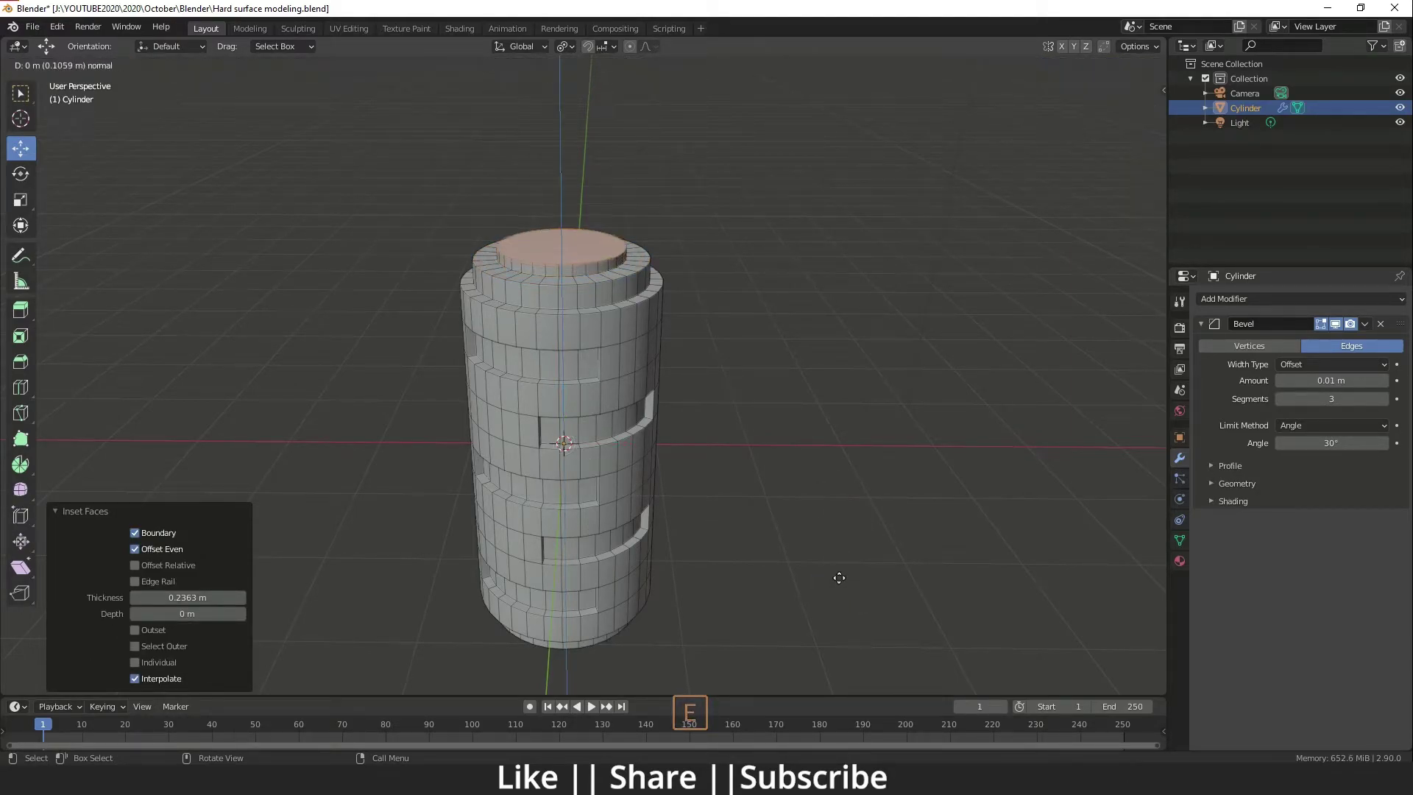
pyautogui.click(868, 599)
pyautogui.press('Tab')
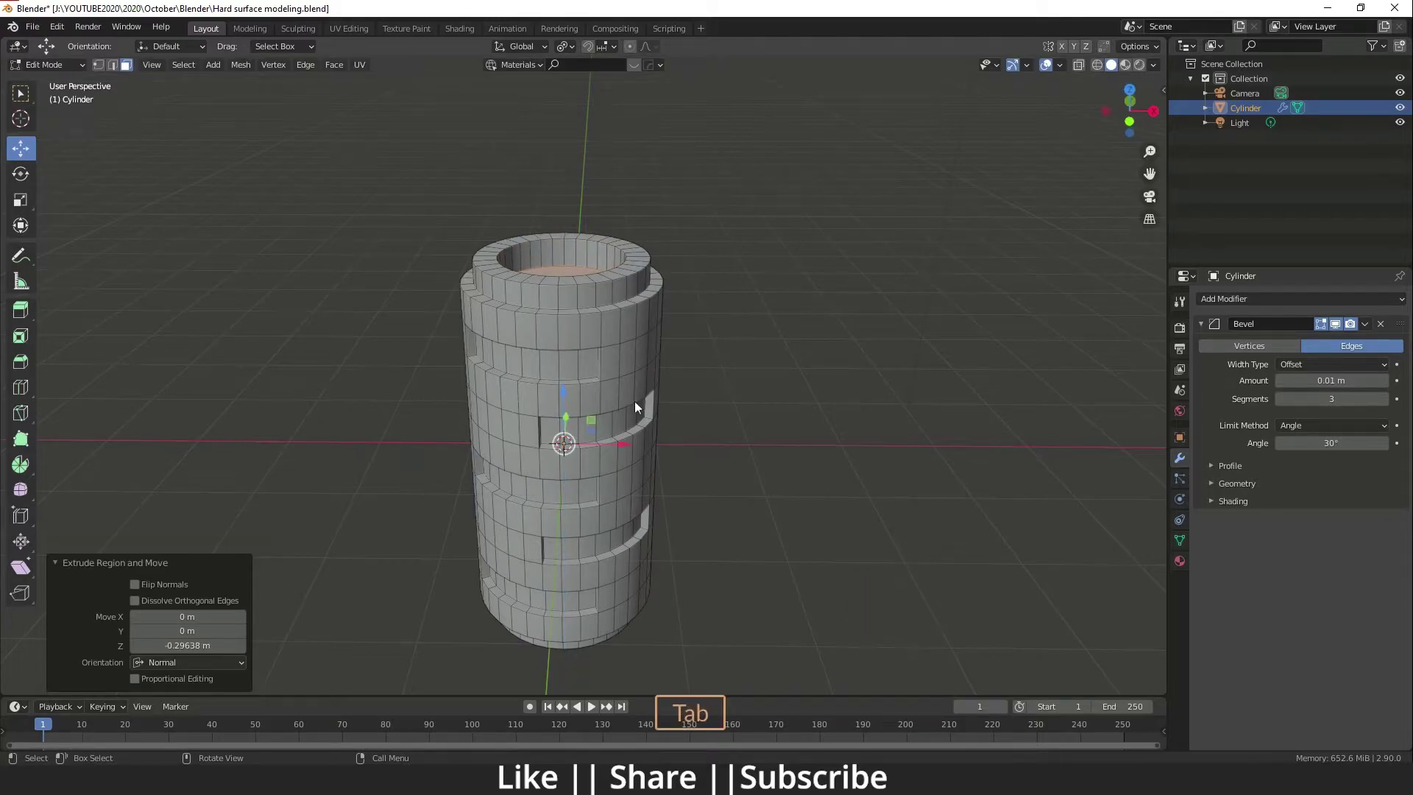
# Step: Add a mesh cube at the centre in top view, scale it to about 0.164, and stretch it about 2.03 times along Y
pyautogui.scroll(3, 611, 383)
pyautogui.keyDown('shift'); pyautogui.moveTo(587, 364); pyautogui.dragTo(718, 283, button='middle'); pyautogui.keyUp('shift')
pyautogui.scroll(-4, 706, 452)
pyautogui.moveTo(707, 452); pyautogui.dragTo(596, 354, button='middle')
pyautogui.scroll(4, 496, 428)
pyautogui.moveTo(574, 368); pyautogui.dragTo(571, 474, button='middle')
pyautogui.press('`')
pyautogui.click(551, 214)
pyautogui.hotkey('shift', 'a')
pyautogui.moveTo(471, 446)
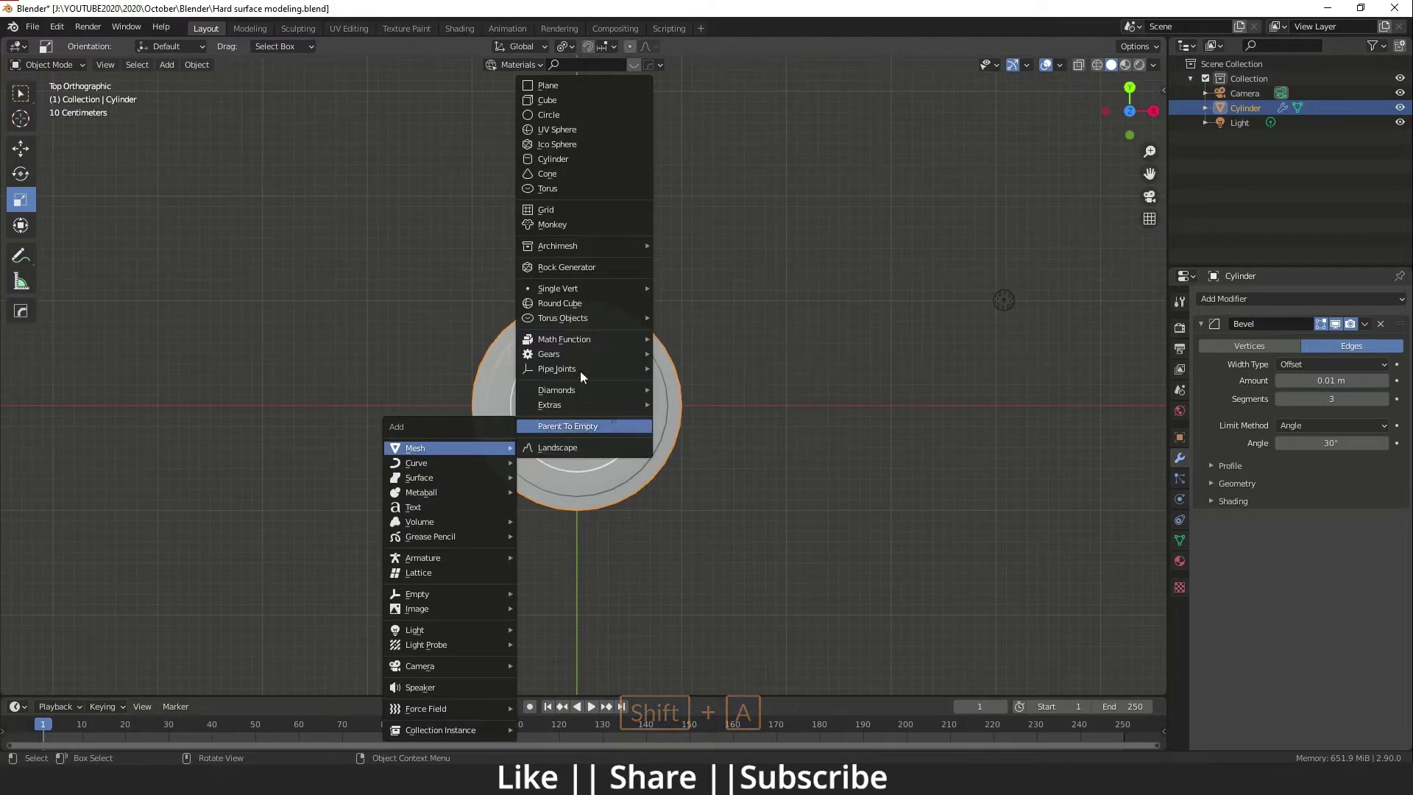
pyautogui.click(547, 100)
pyautogui.press('s')
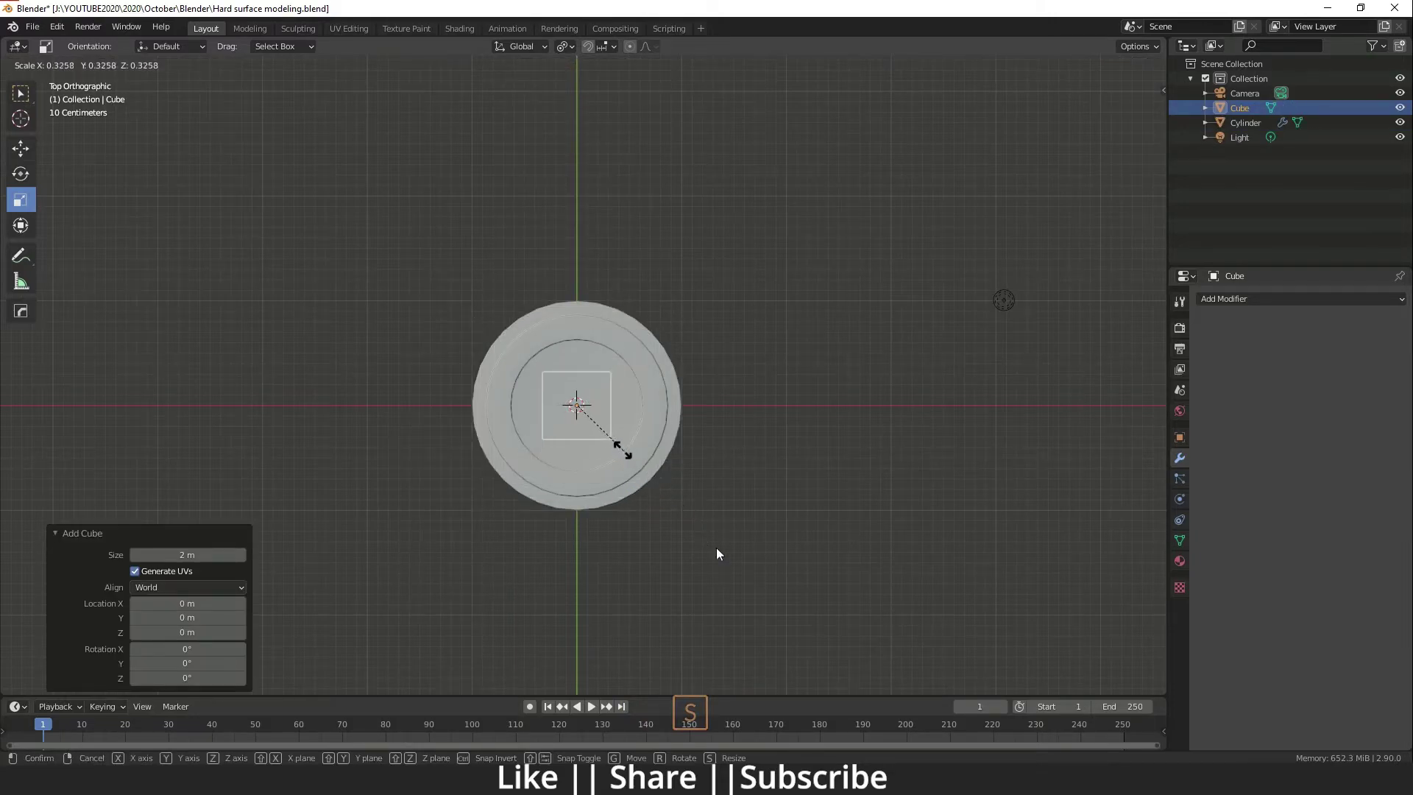
pyautogui.click(596, 431)
pyautogui.moveTo(596, 431); pyautogui.dragTo(570, 412, button='middle')
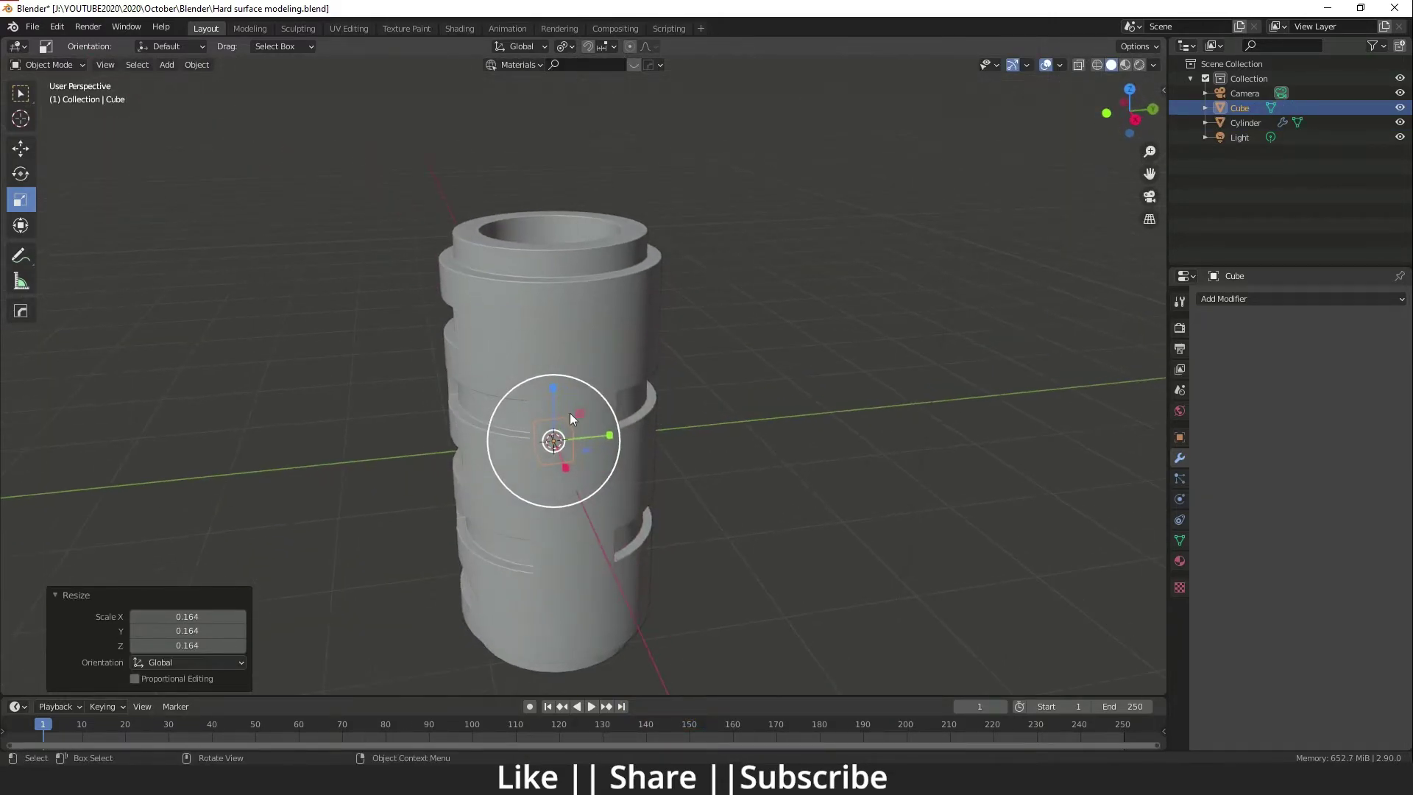
pyautogui.moveTo(620, 437); pyautogui.dragTo(671, 436)
# Step: Raise the block to the cylinder's top rim, shift it about 0.69 m along negative Y, and lower it about 0.08 m
pyautogui.press('w')
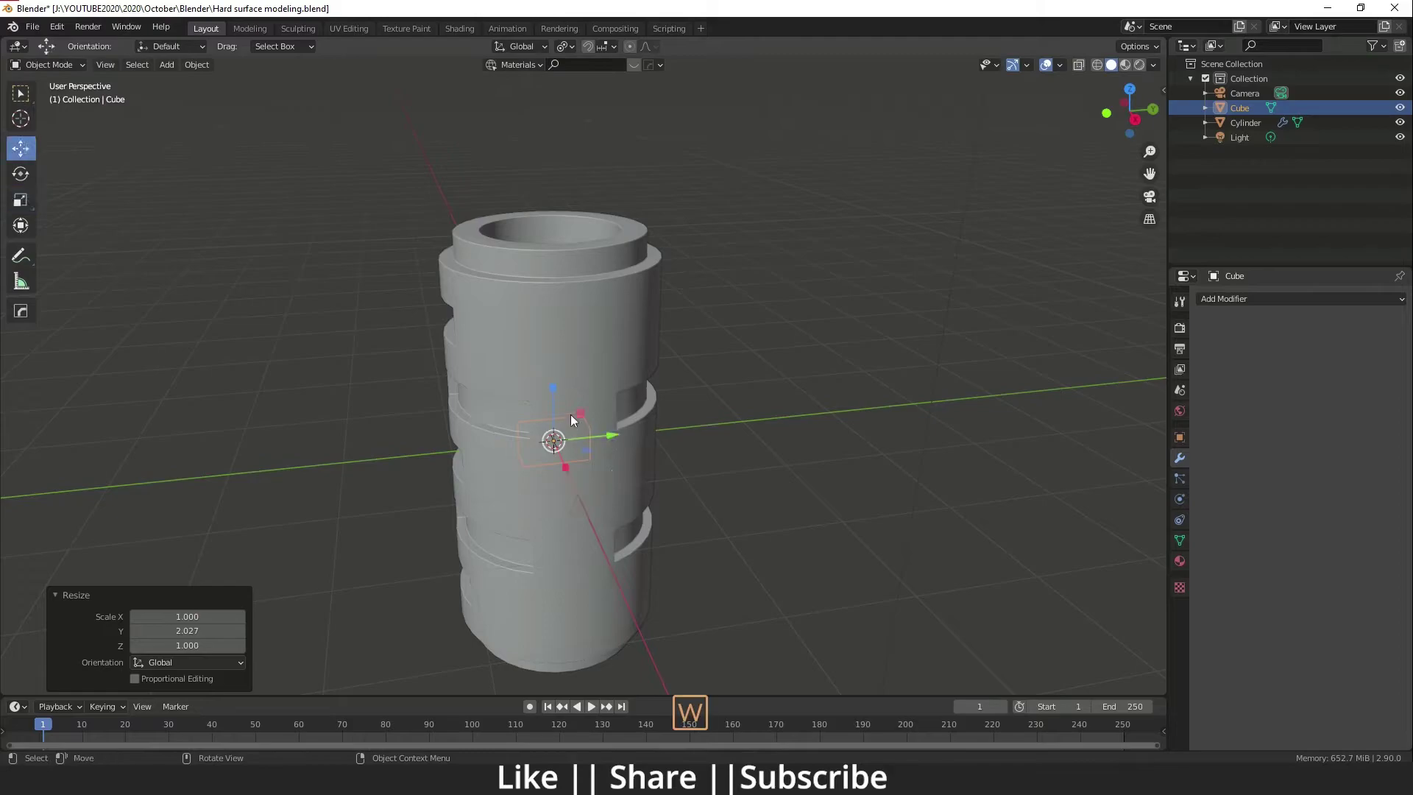
pyautogui.moveTo(571, 414); pyautogui.dragTo(570, 393, button='middle')
pyautogui.keyDown('shift'); pyautogui.moveTo(570, 394); pyautogui.dragTo(567, 523, button='middle'); pyautogui.keyUp('shift')
pyautogui.moveTo(567, 527); pyautogui.dragTo(567, 290)
pyautogui.keyDown('shift'); pyautogui.moveTo(533, 313); pyautogui.dragTo(584, 426, button='middle'); pyautogui.keyUp('shift')
pyautogui.moveTo(598, 403); pyautogui.dragTo(559, 423)
pyautogui.moveTo(559, 423); pyautogui.dragTo(625, 422, button='middle')
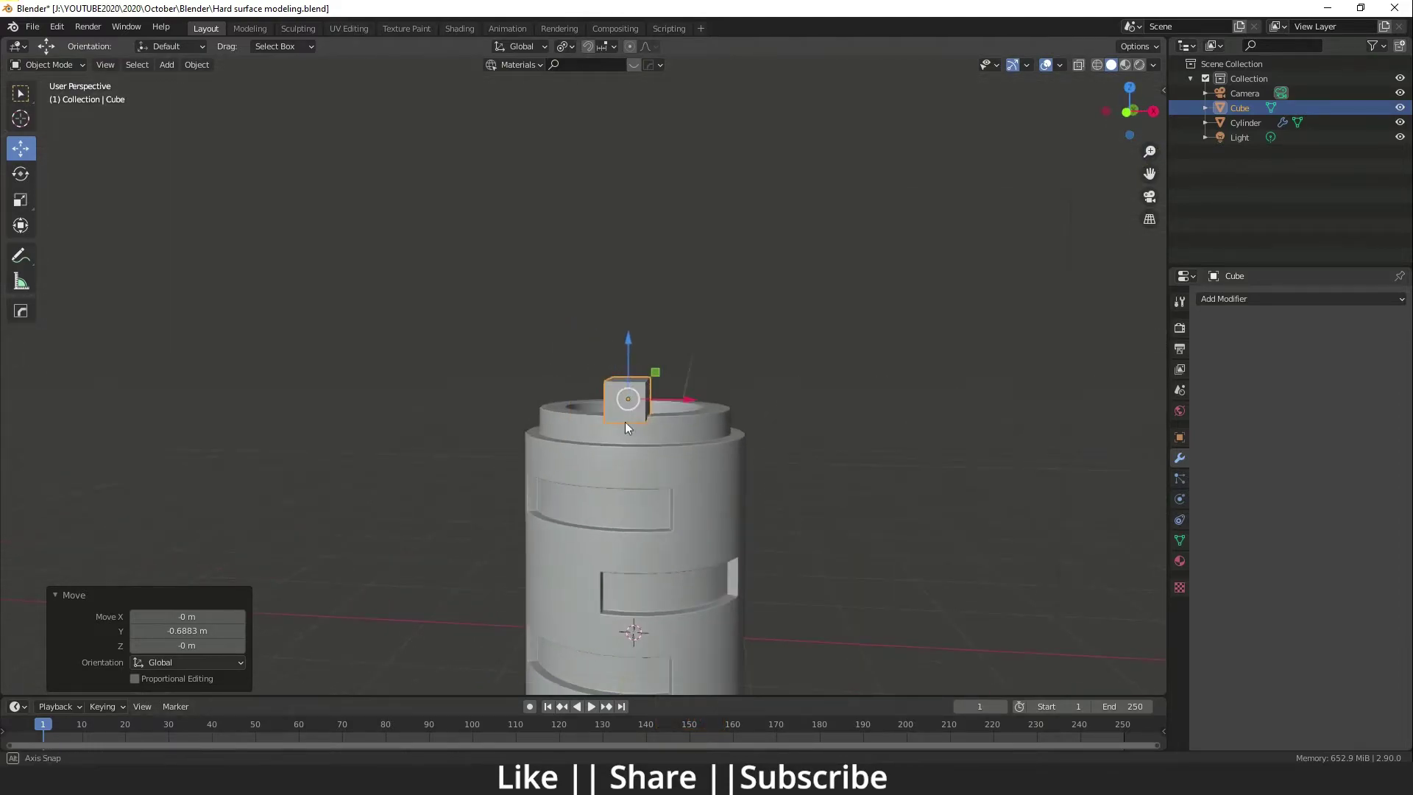
pyautogui.moveTo(628, 347); pyautogui.dragTo(628, 358)
# Step: In top view, move the block about 0.107 m farther along negative Y so it overhangs the cylinder's outer edge
pyautogui.moveTo(628, 401)
pyautogui.mouseDown(button='middle')
pyautogui.moveTo(625, 488)
pyautogui.moveTo(610, 407)
pyautogui.mouseUp(button='middle')
pyautogui.press('`')
pyautogui.click(628, 254)
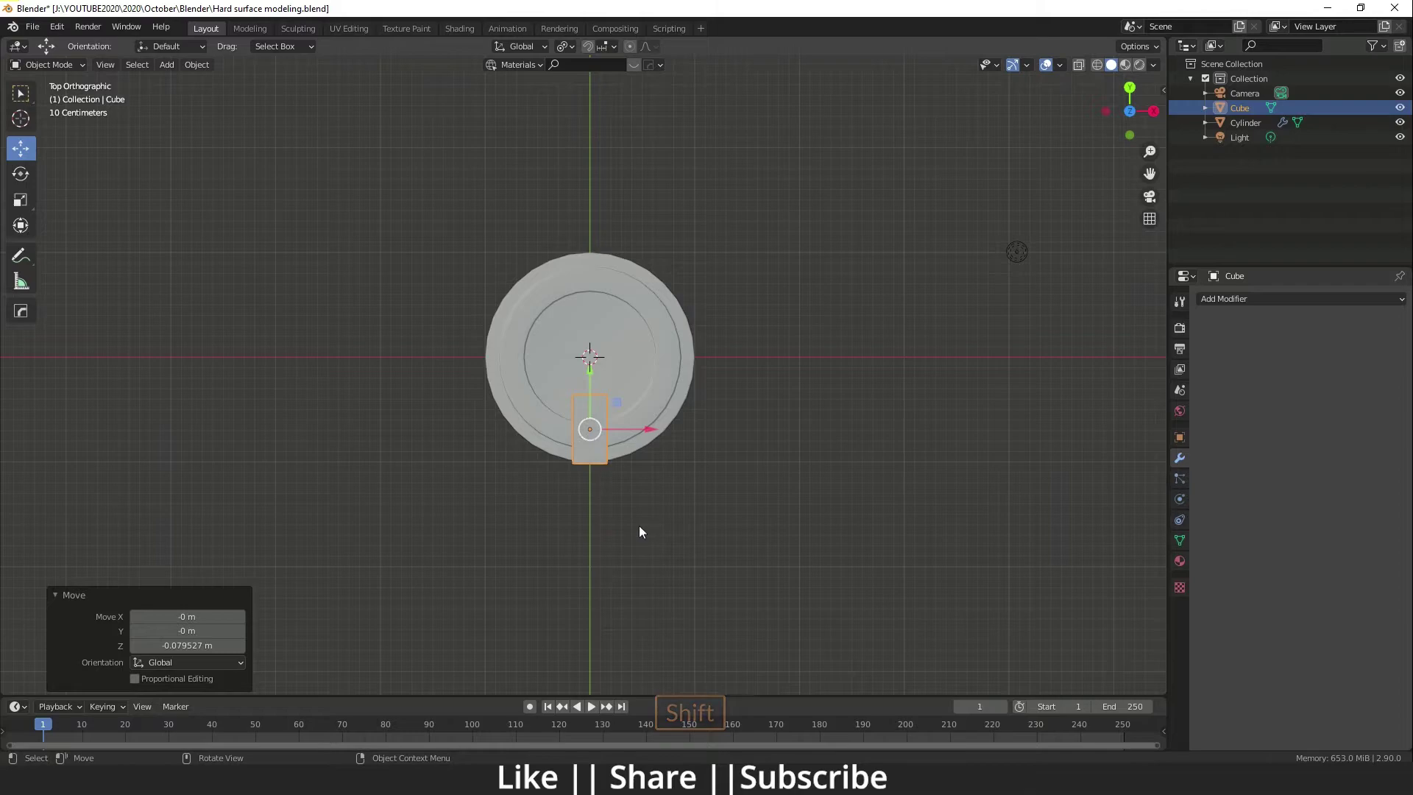
pyautogui.scroll(2, 611, 465)
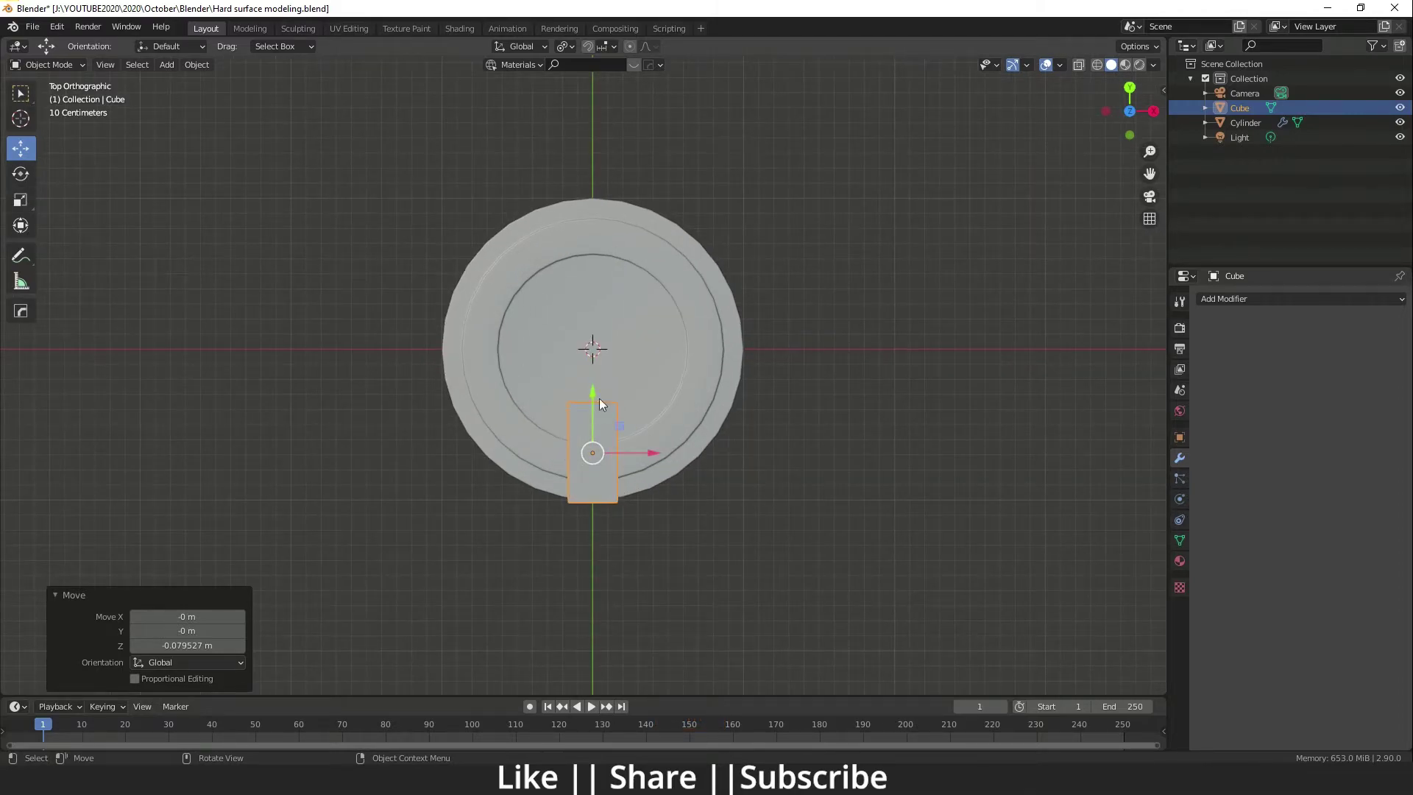
pyautogui.moveTo(599, 398); pyautogui.dragTo(581, 476)
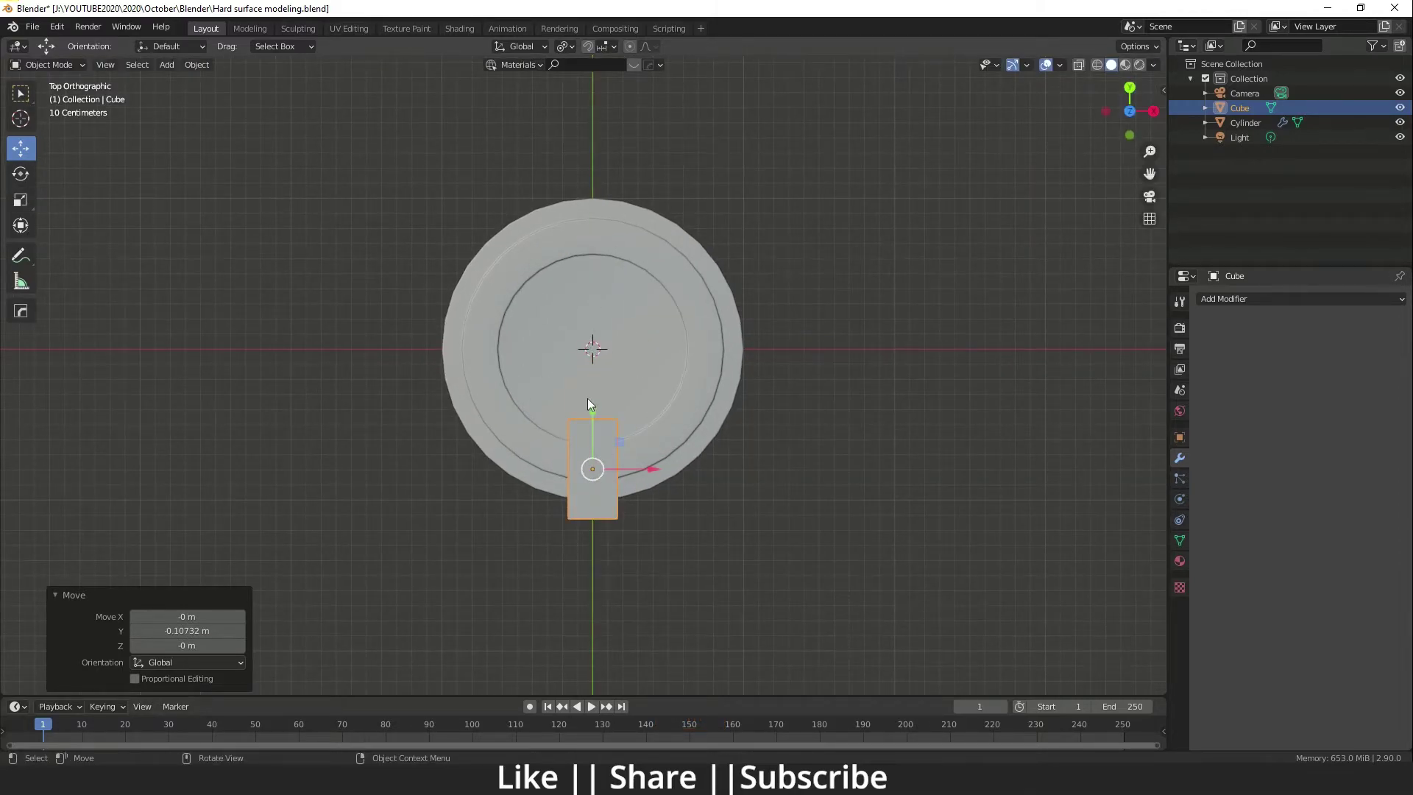
# Step: Set the block's origin to the 3D cursor, narrow the block slightly along X, and apply its scale
pyautogui.rightClick(638, 437)
pyautogui.moveTo(637, 437)
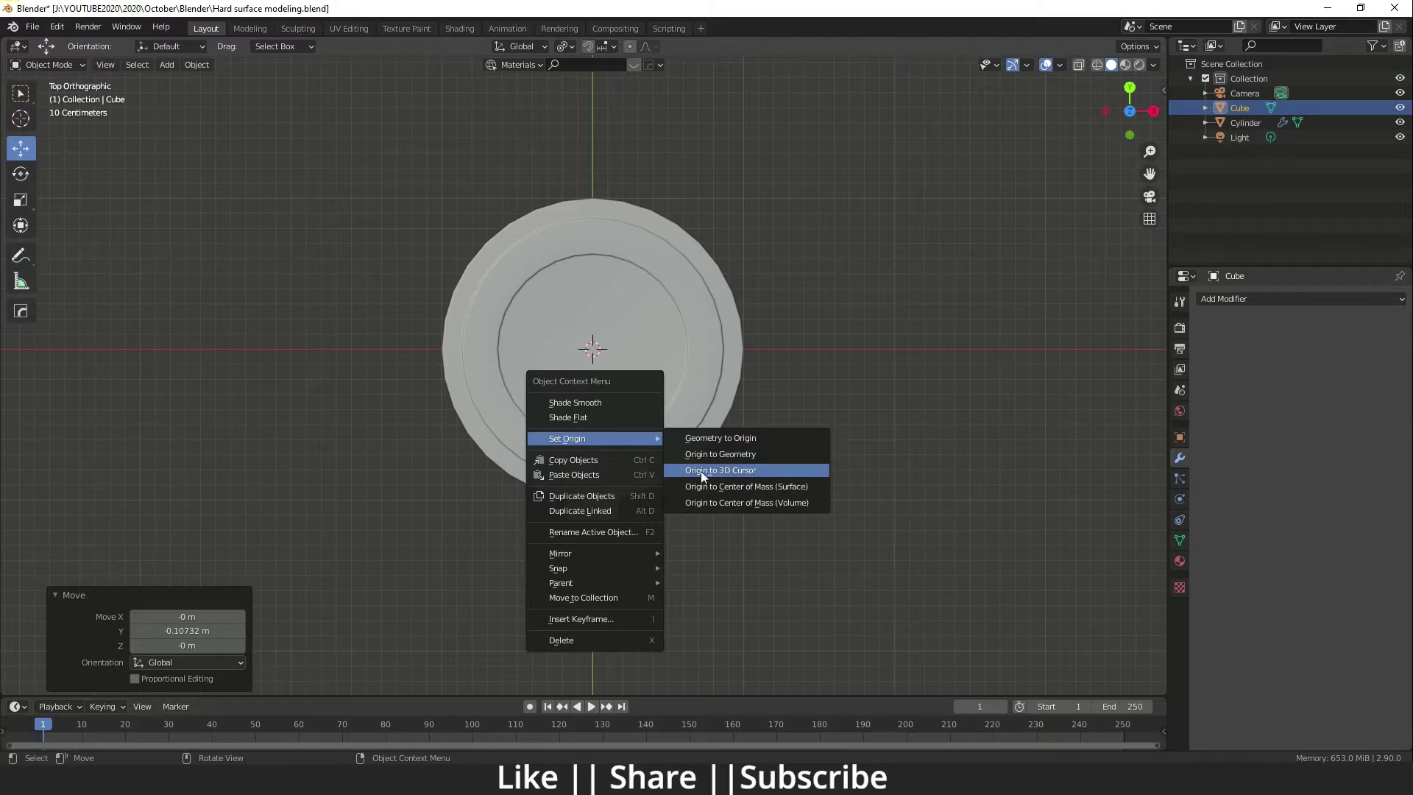
pyautogui.click(717, 474)
pyautogui.scroll(1, 642, 466)
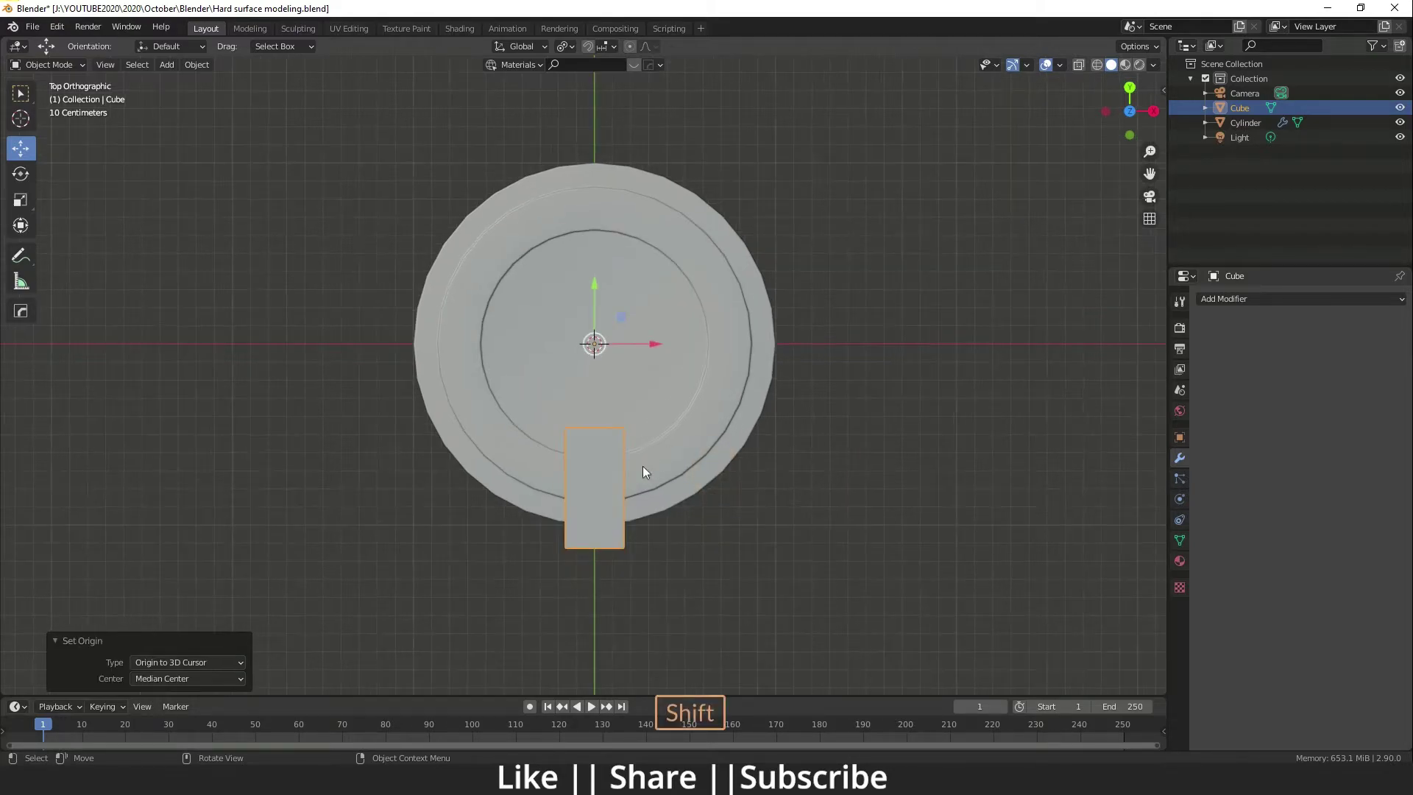
pyautogui.keyDown('shift'); pyautogui.moveTo(643, 466); pyautogui.dragTo(641, 424, button='middle'); pyautogui.keyUp('shift')
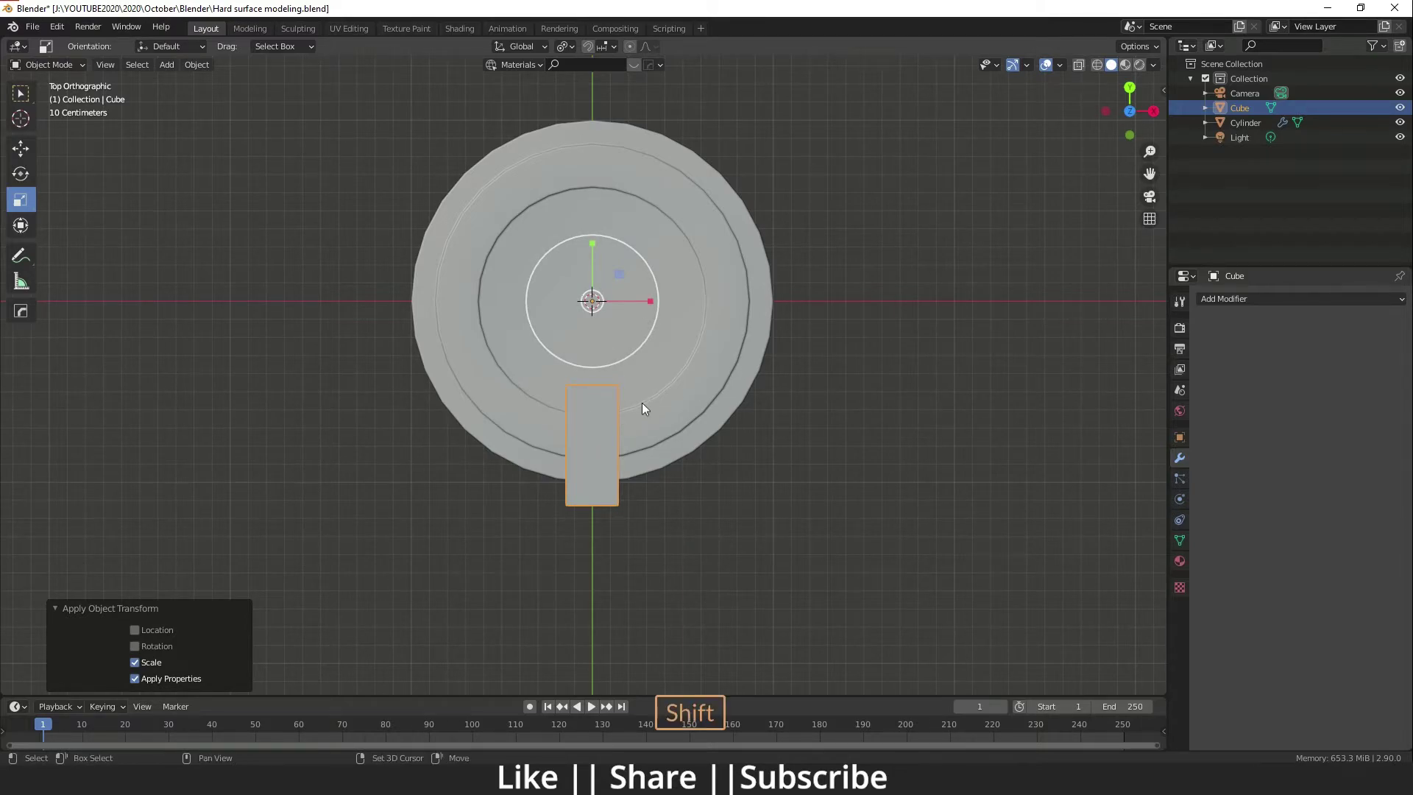
# Step: Duplicate the block and rotate the copy -72° around the global Z axis
pyautogui.hotkey('shift', 'd')
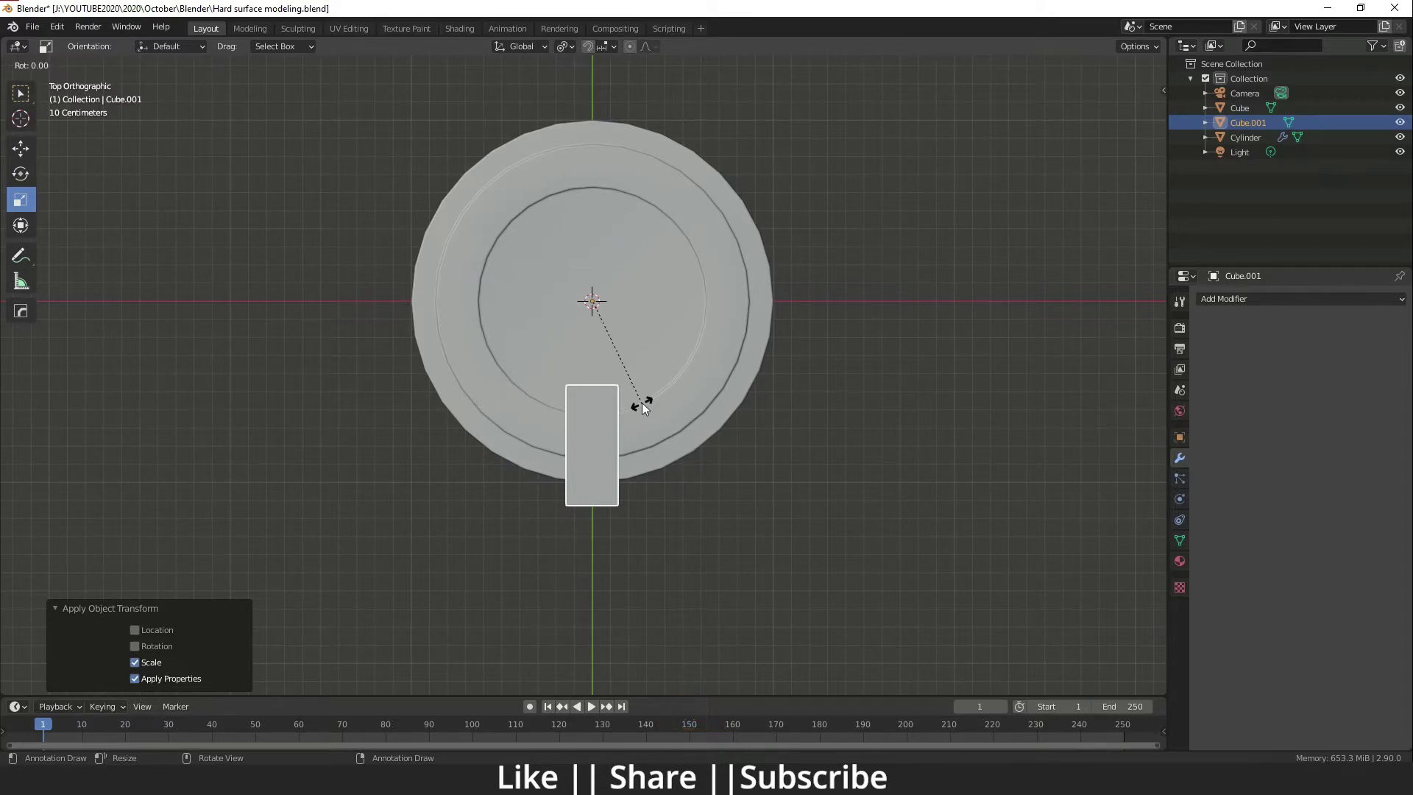
pyautogui.press('z')
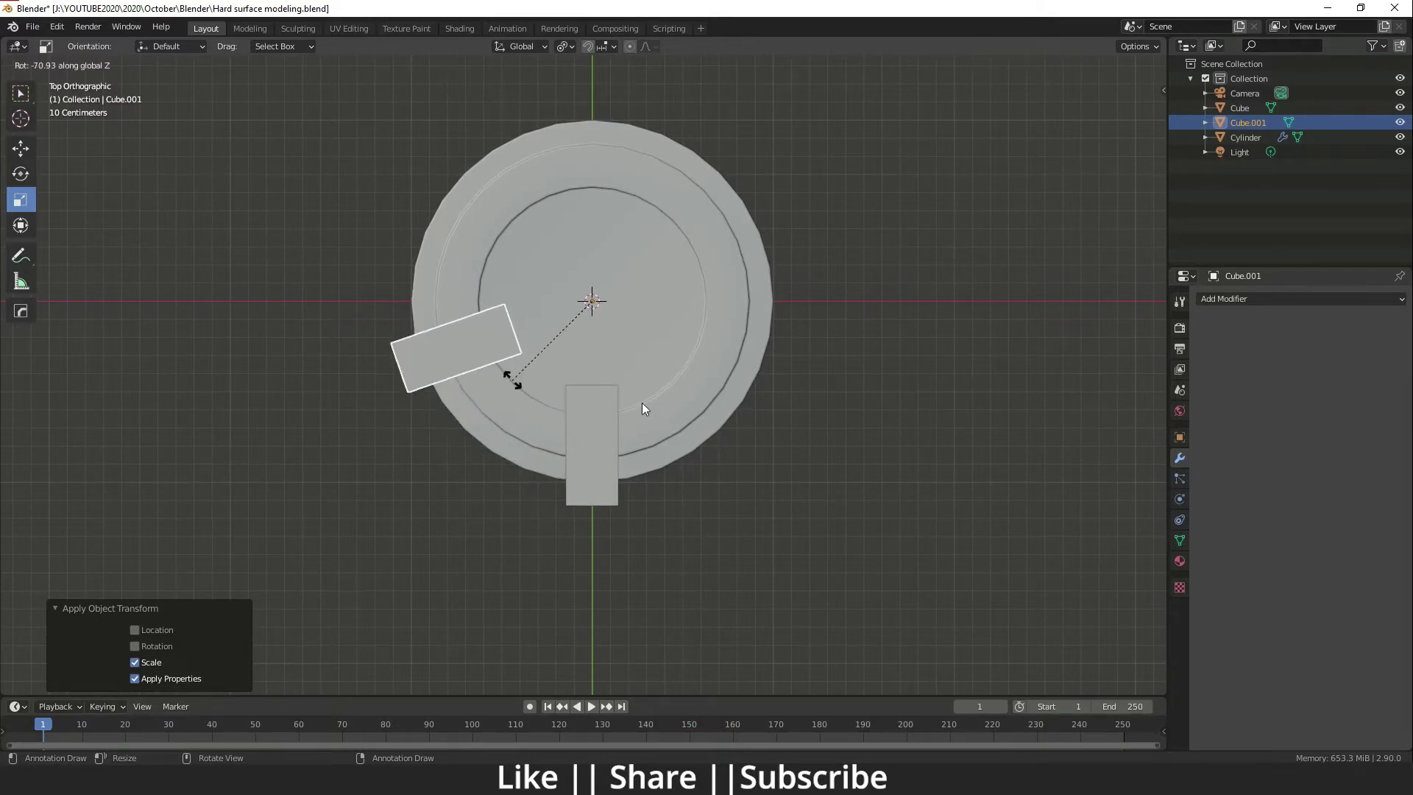
pyautogui.click(480, 363)
pyautogui.click(177, 629)
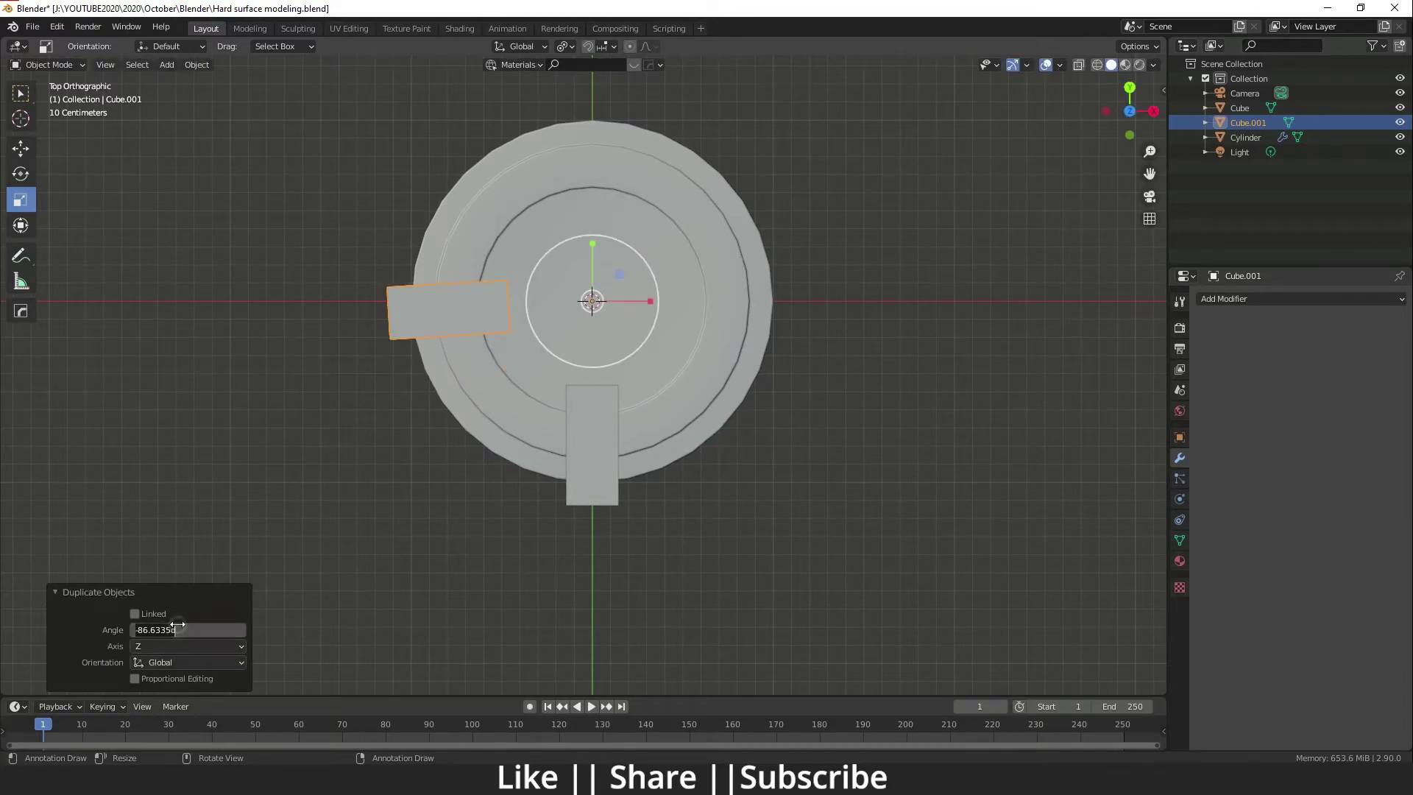
pyautogui.write('-7')
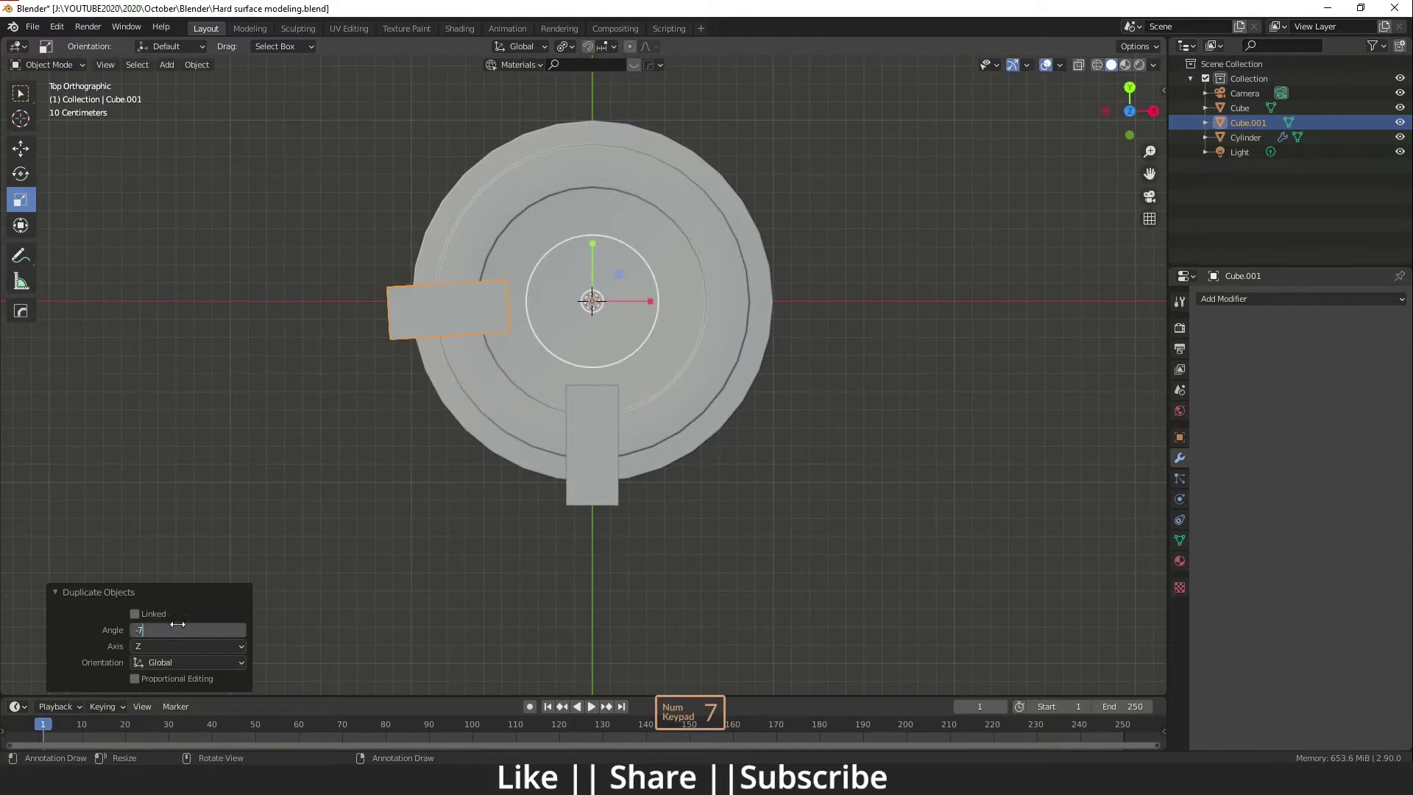
pyautogui.write('2')
pyautogui.press('Return')
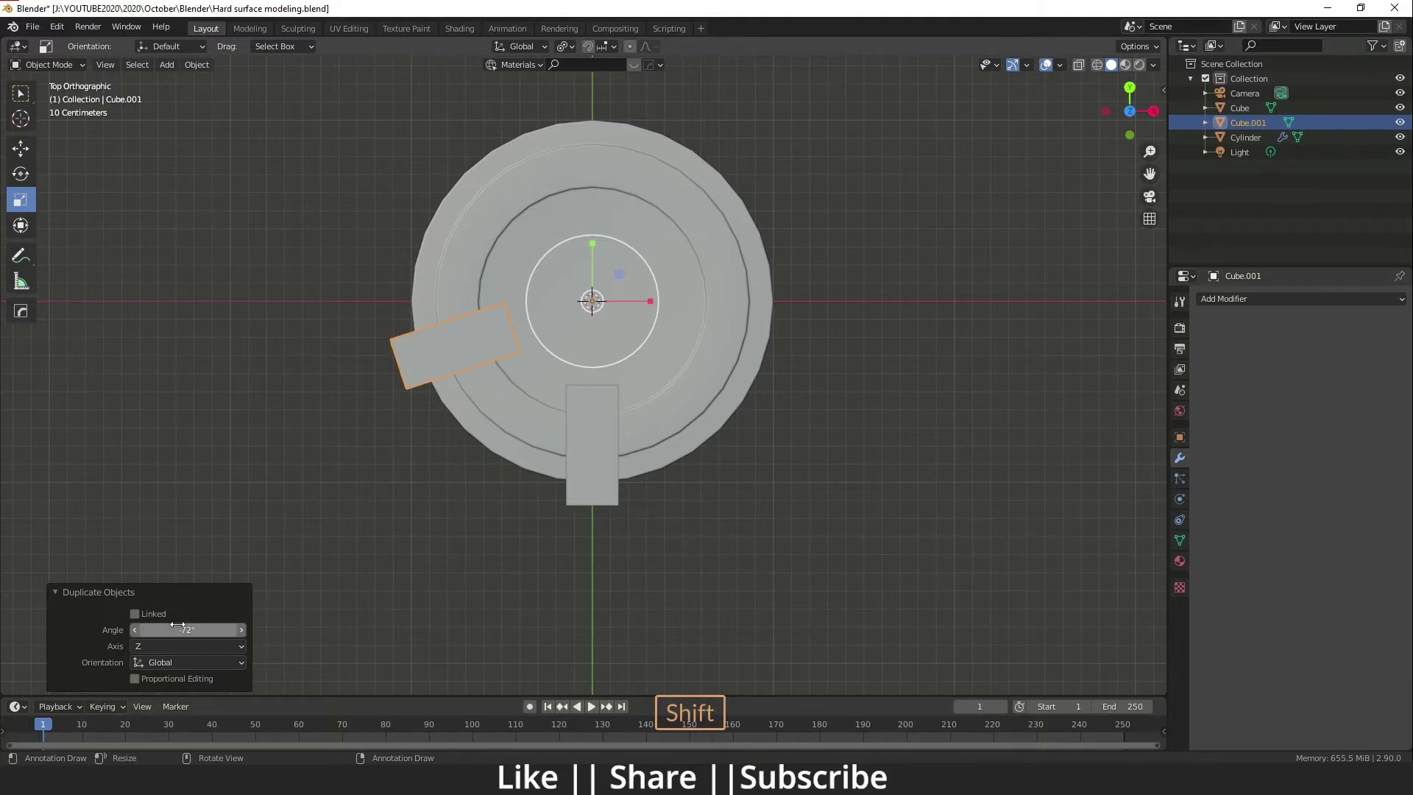
# Step: Repeat the rotated duplication three times to get five evenly spaced blocks around the rim
pyautogui.hotkey('shift', 'r')
pyautogui.hotkey('shift', 'r')
pyautogui.hotkey('shift', 'r')
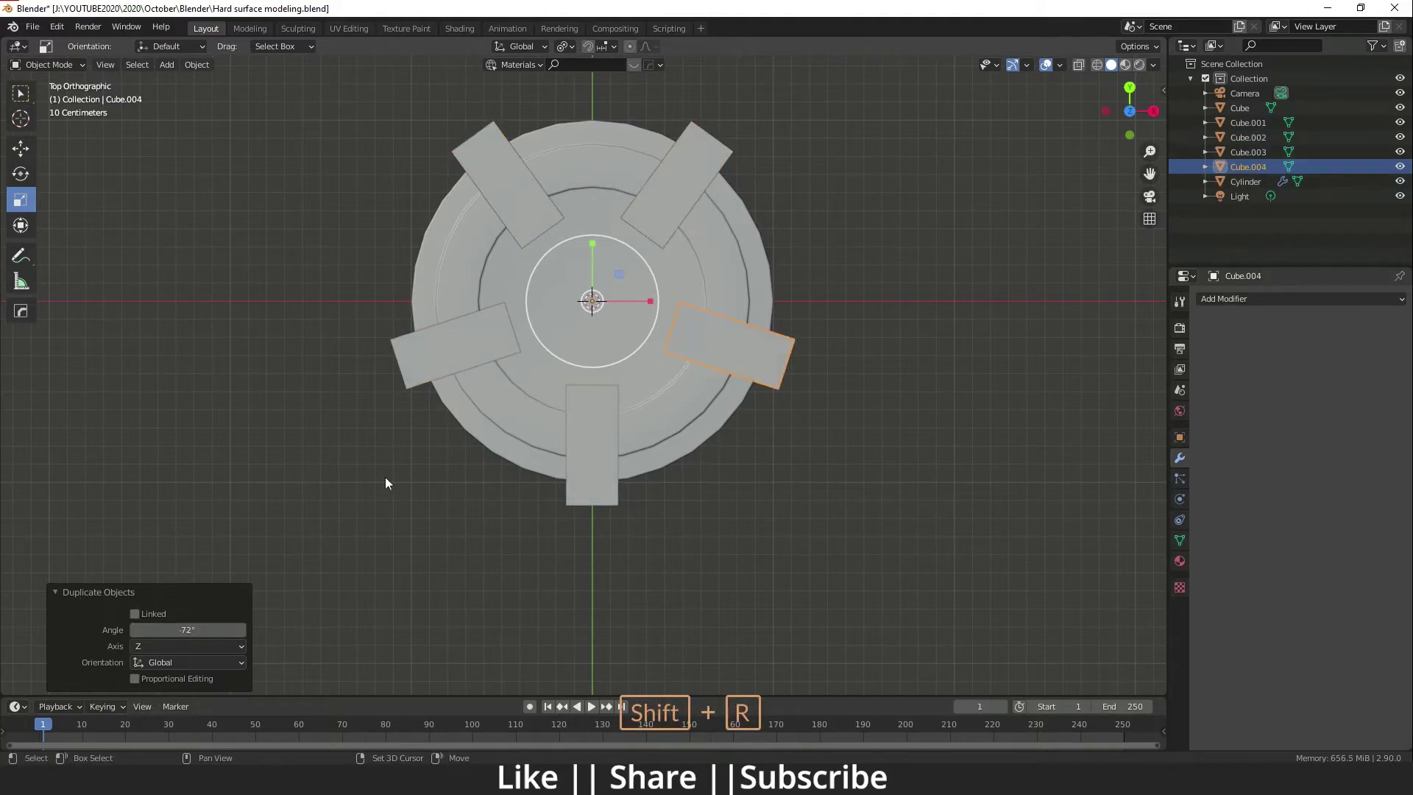
pyautogui.moveTo(413, 504); pyautogui.dragTo(664, 331, button='middle')
pyautogui.moveTo(664, 331); pyautogui.dragTo(646, 359, button='middle')
# Step: Select all five rim blocks and join them into a single object
pyautogui.click(126, 156)
pyautogui.keyDown('shift'); pyautogui.click(444, 241); pyautogui.keyUp('shift')
pyautogui.keyDown('shift'); pyautogui.click(454, 190); pyautogui.keyUp('shift')
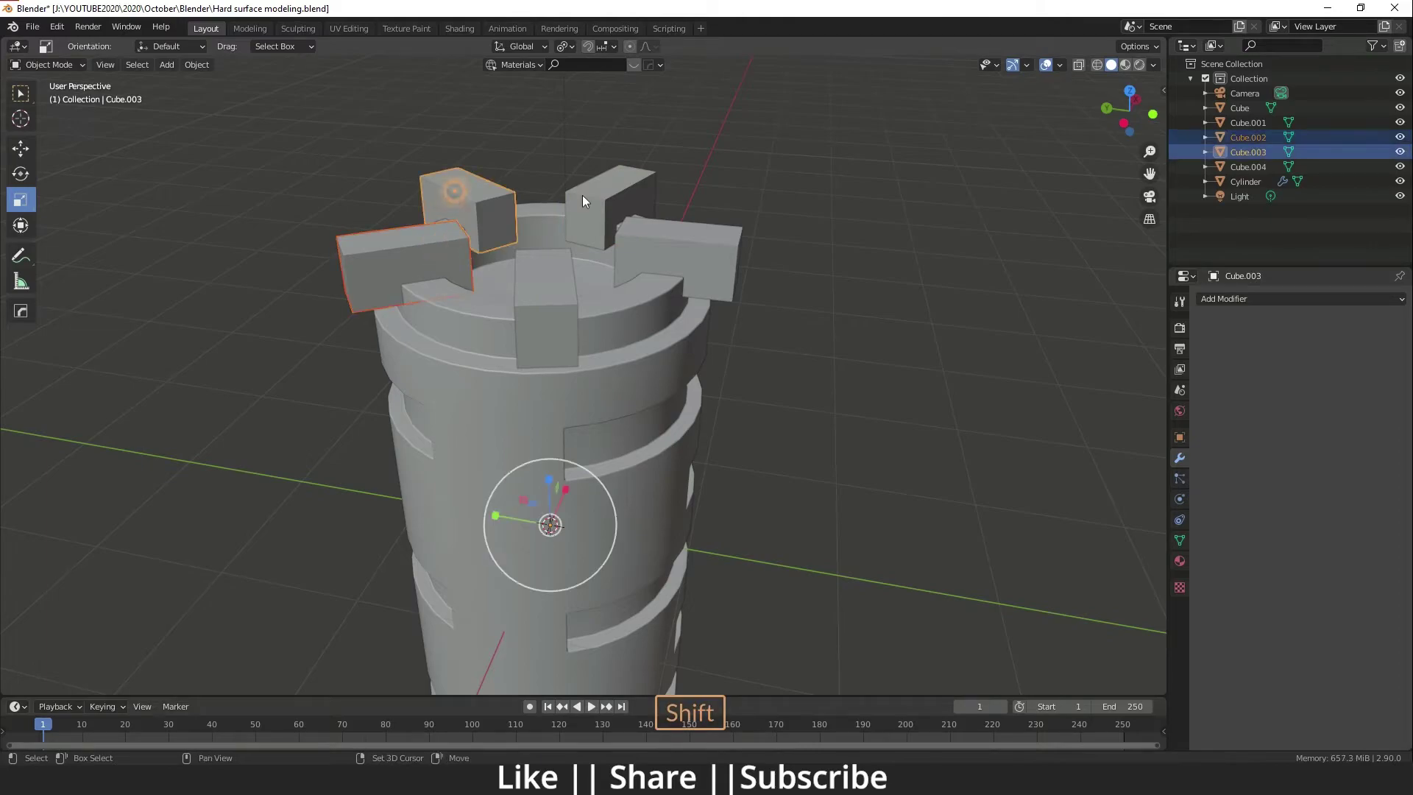
pyautogui.keyDown('shift'); pyautogui.click(581, 196); pyautogui.keyUp('shift')
pyautogui.keyDown('shift'); pyautogui.click(674, 254); pyautogui.keyUp('shift')
pyautogui.keyDown('shift'); pyautogui.click(538, 319); pyautogui.keyUp('shift')
pyautogui.moveTo(539, 319); pyautogui.dragTo(572, 418, button='middle')
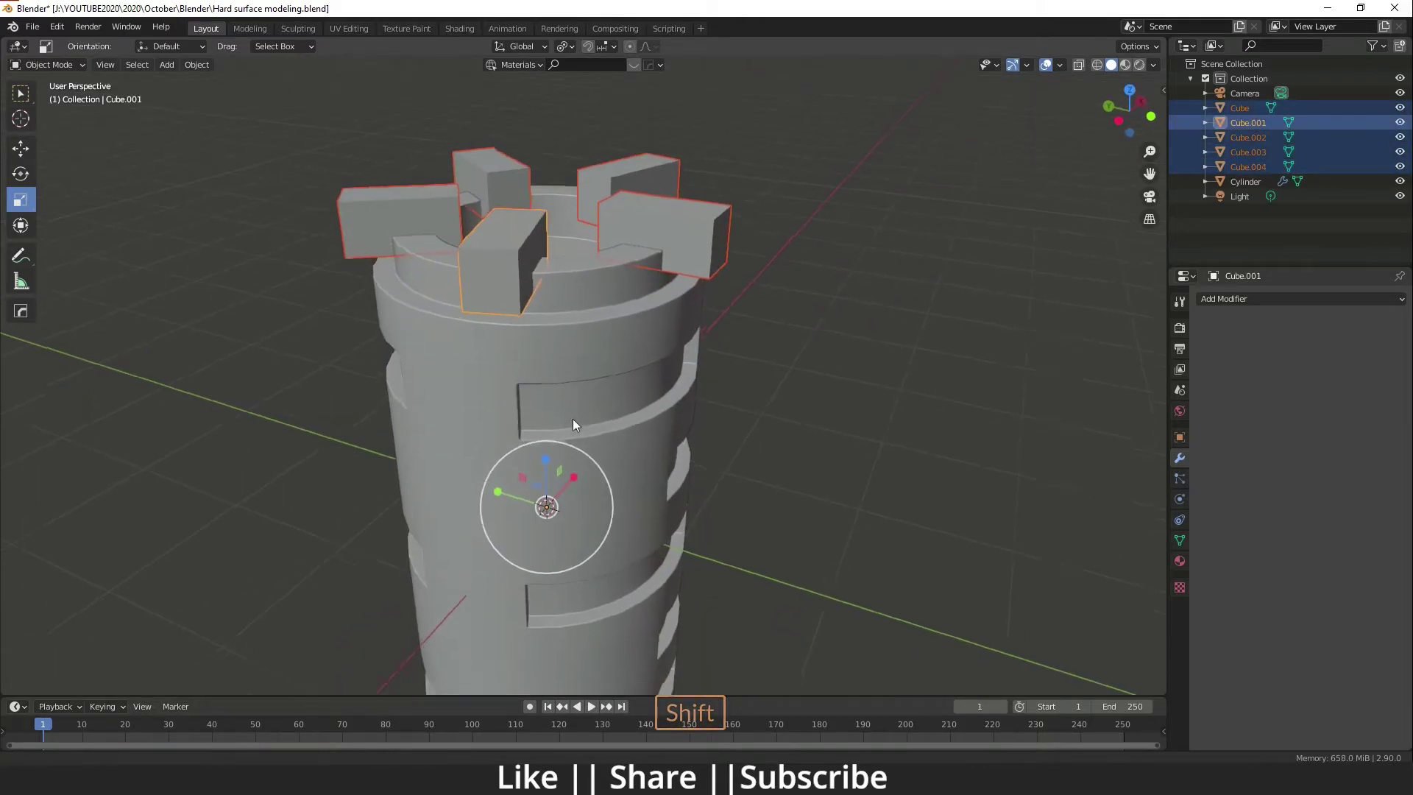
pyautogui.hotkey('ctrl', 'z')
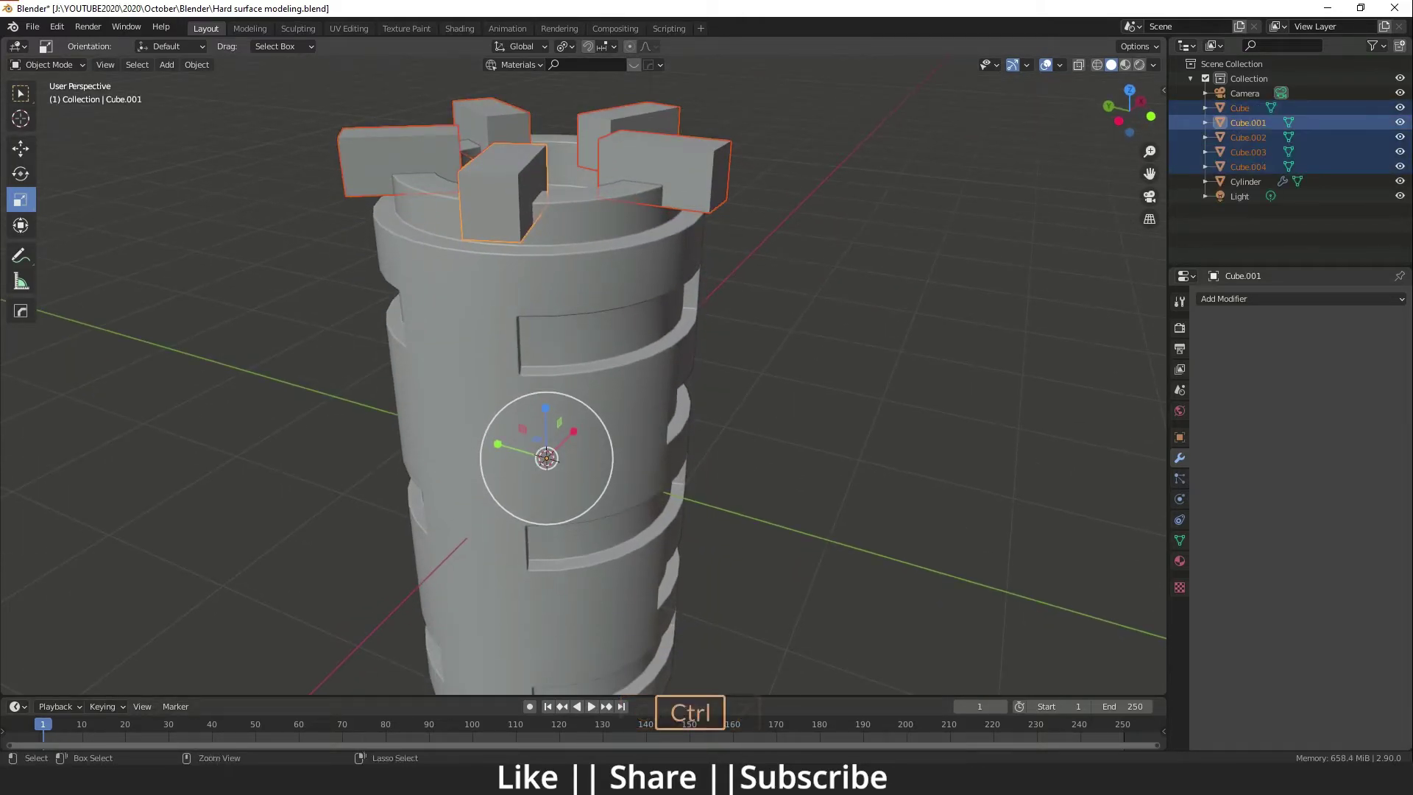
pyautogui.hotkey('ctrl', 'j')
pyautogui.scroll(-4, 574, 368)
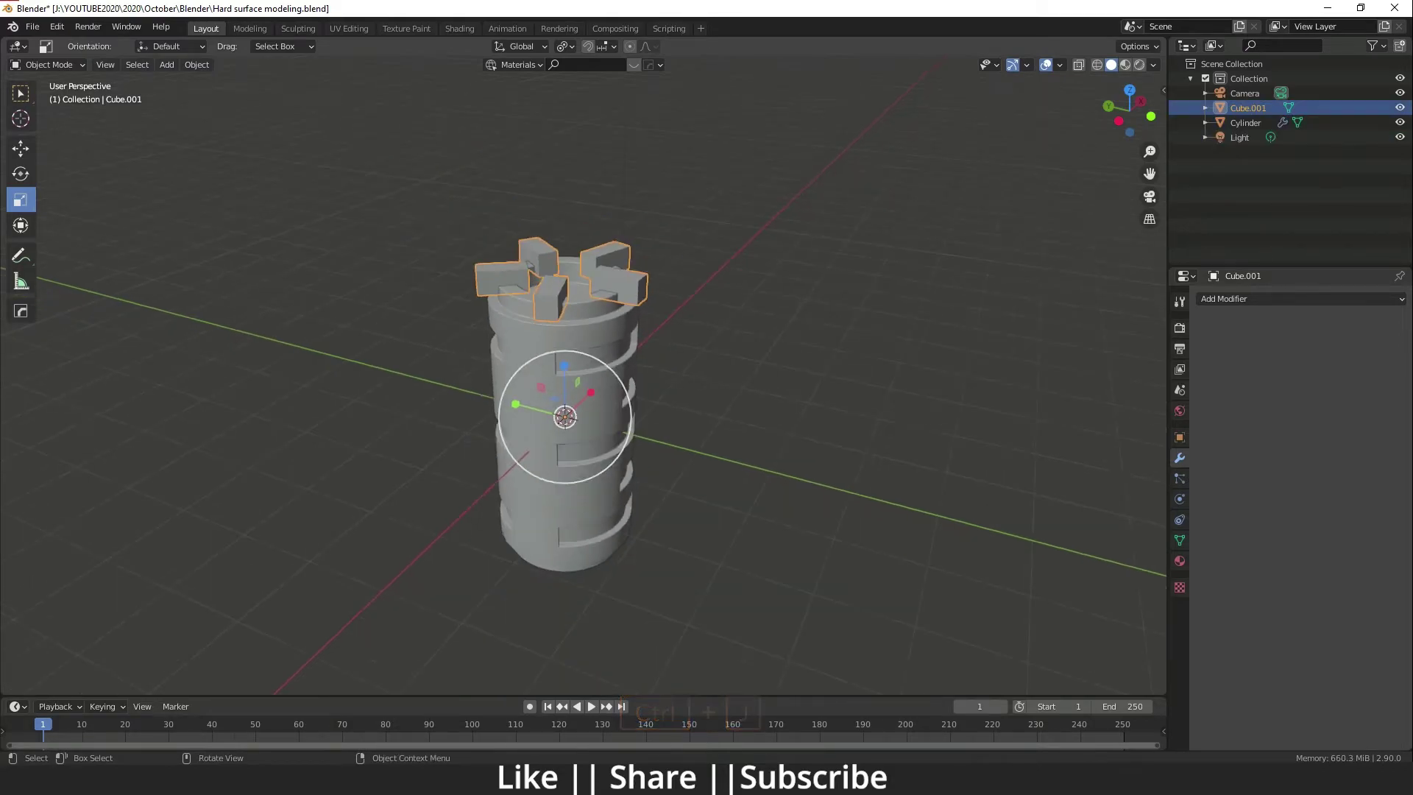
# Step: Duplicate the joined rim blocks about 4.36 m down the global Z axis and fine-tune the copy's height at the cylinder's lower end
pyautogui.moveTo(578, 331); pyautogui.dragTo(582, 256, button='middle')
pyautogui.hotkey('shift', 'd')
pyautogui.press('z')
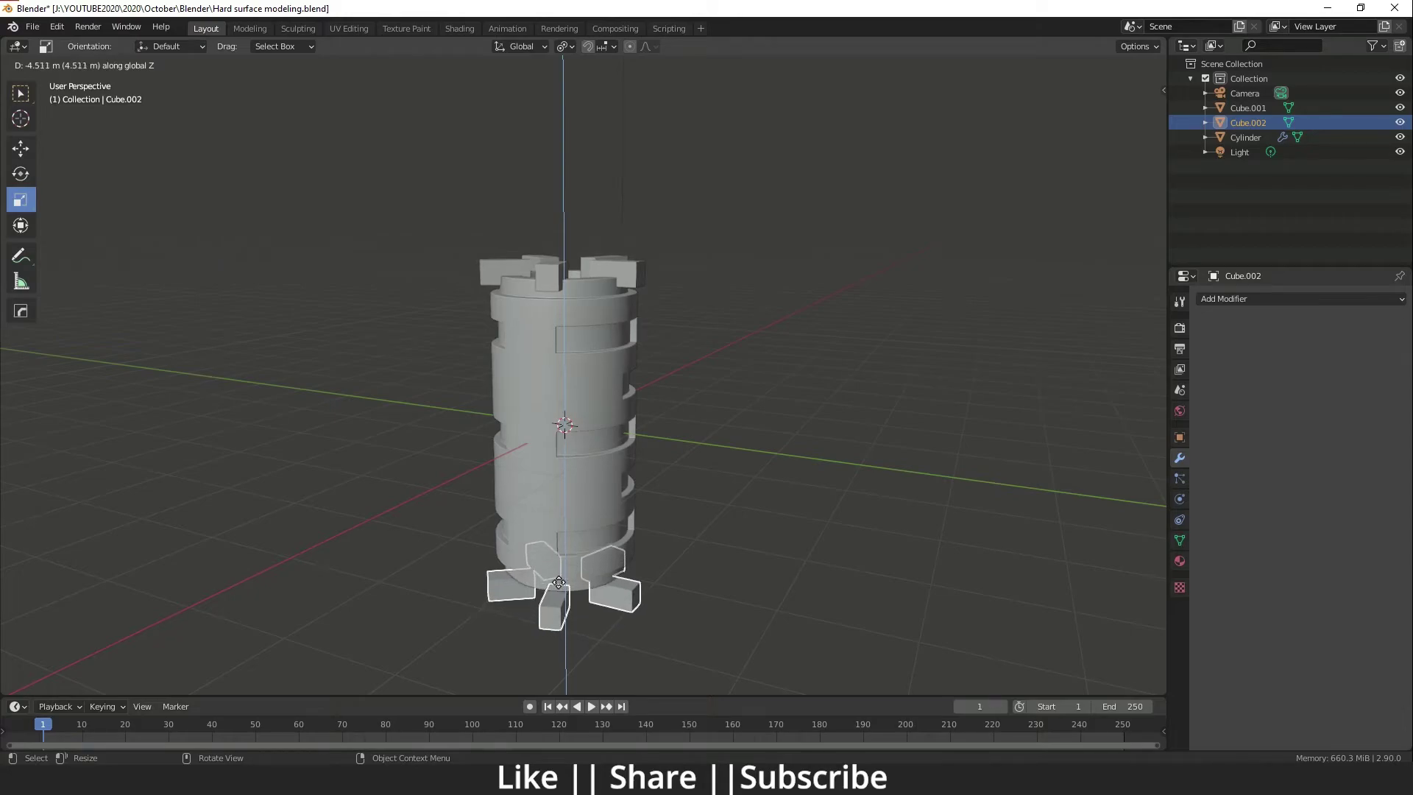
pyautogui.click(559, 573)
pyautogui.moveTo(559, 574); pyautogui.dragTo(589, 509, button='middle')
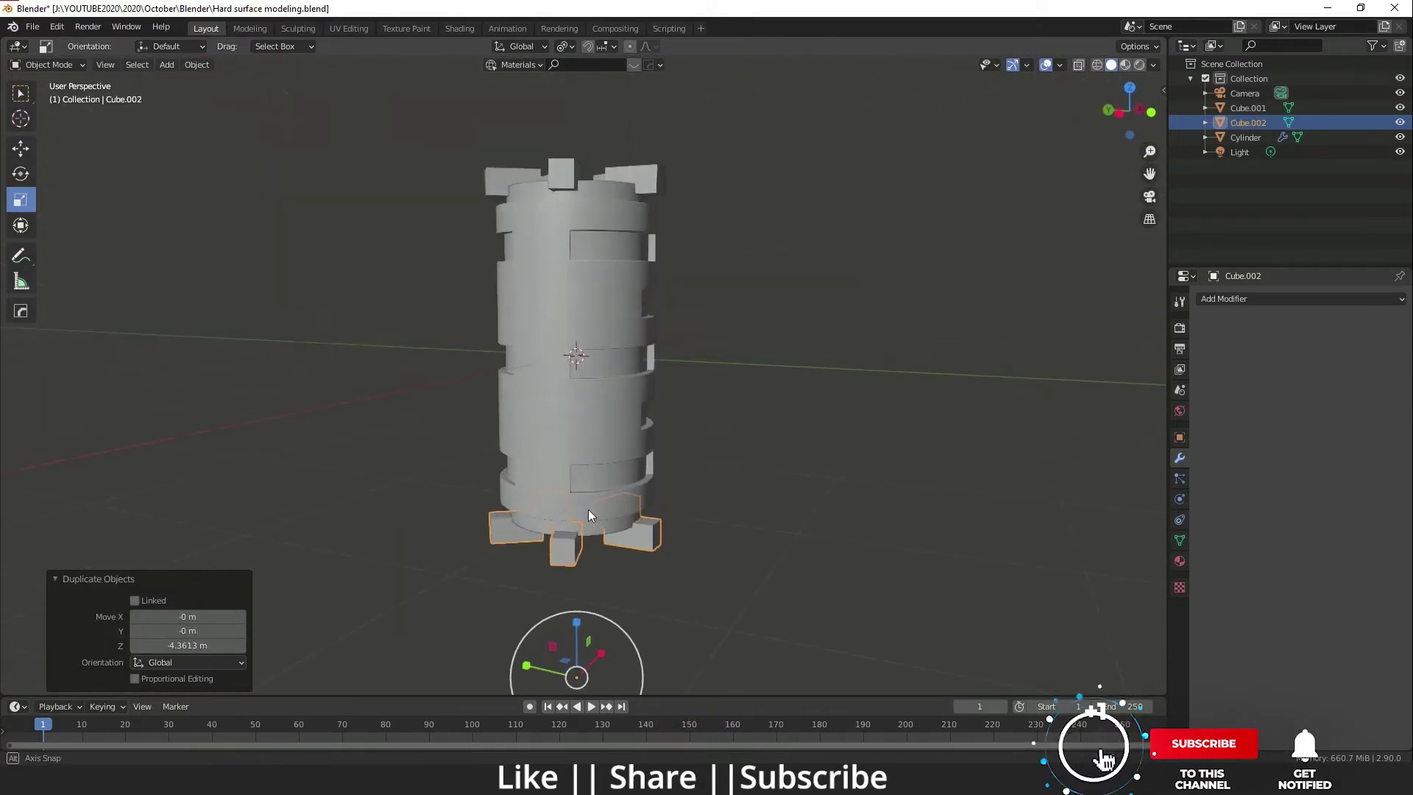
pyautogui.press('w')
pyautogui.moveTo(577, 622); pyautogui.dragTo(577, 619)
# Step: Select both block sets with the cylinder as the active object and cut them from it with a Bool Tool Brush Boolean Difference
pyautogui.click(638, 520)
pyautogui.keyDown('shift'); pyautogui.click(629, 181); pyautogui.keyUp('shift')
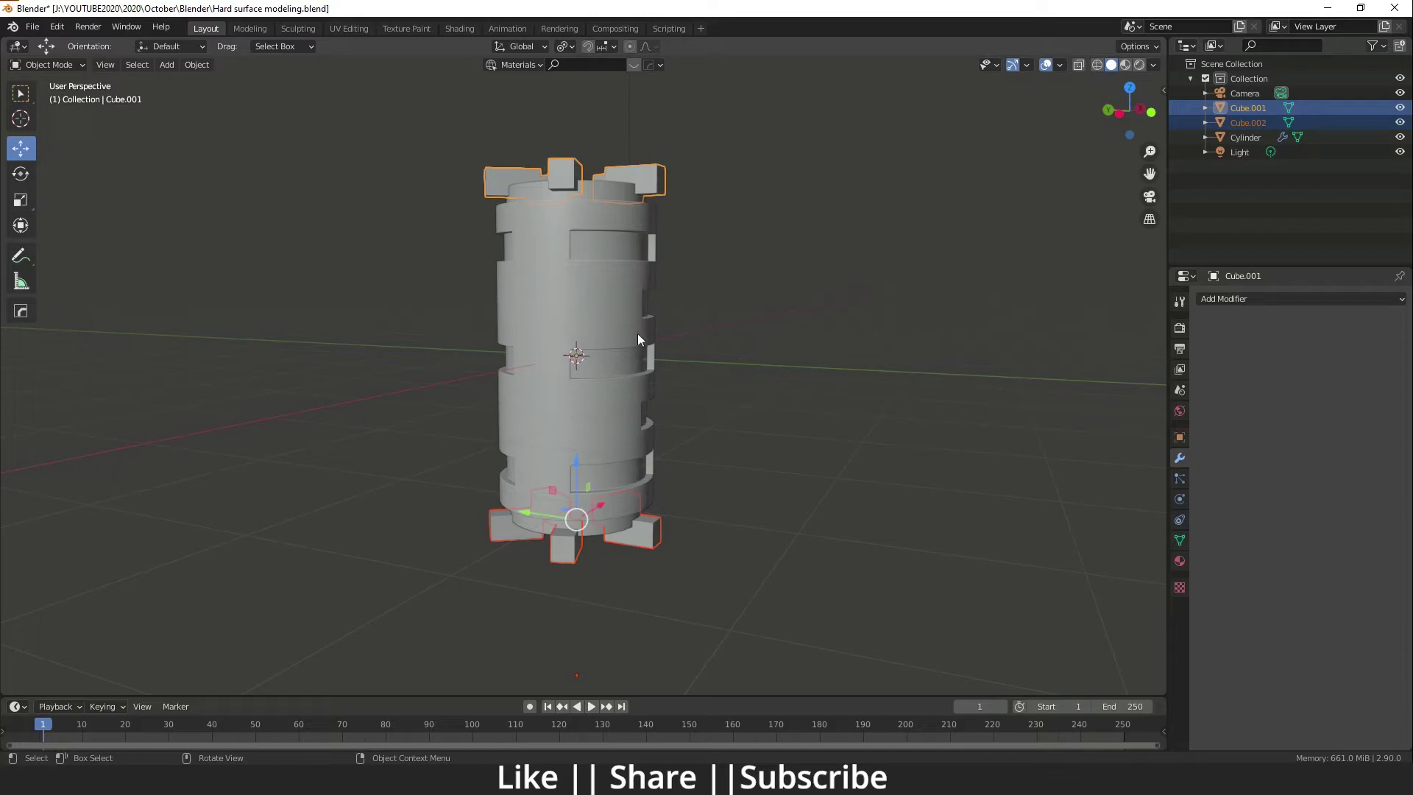
pyautogui.keyDown('shift'); pyautogui.click(595, 307); pyautogui.keyUp('shift')
pyautogui.press('n')
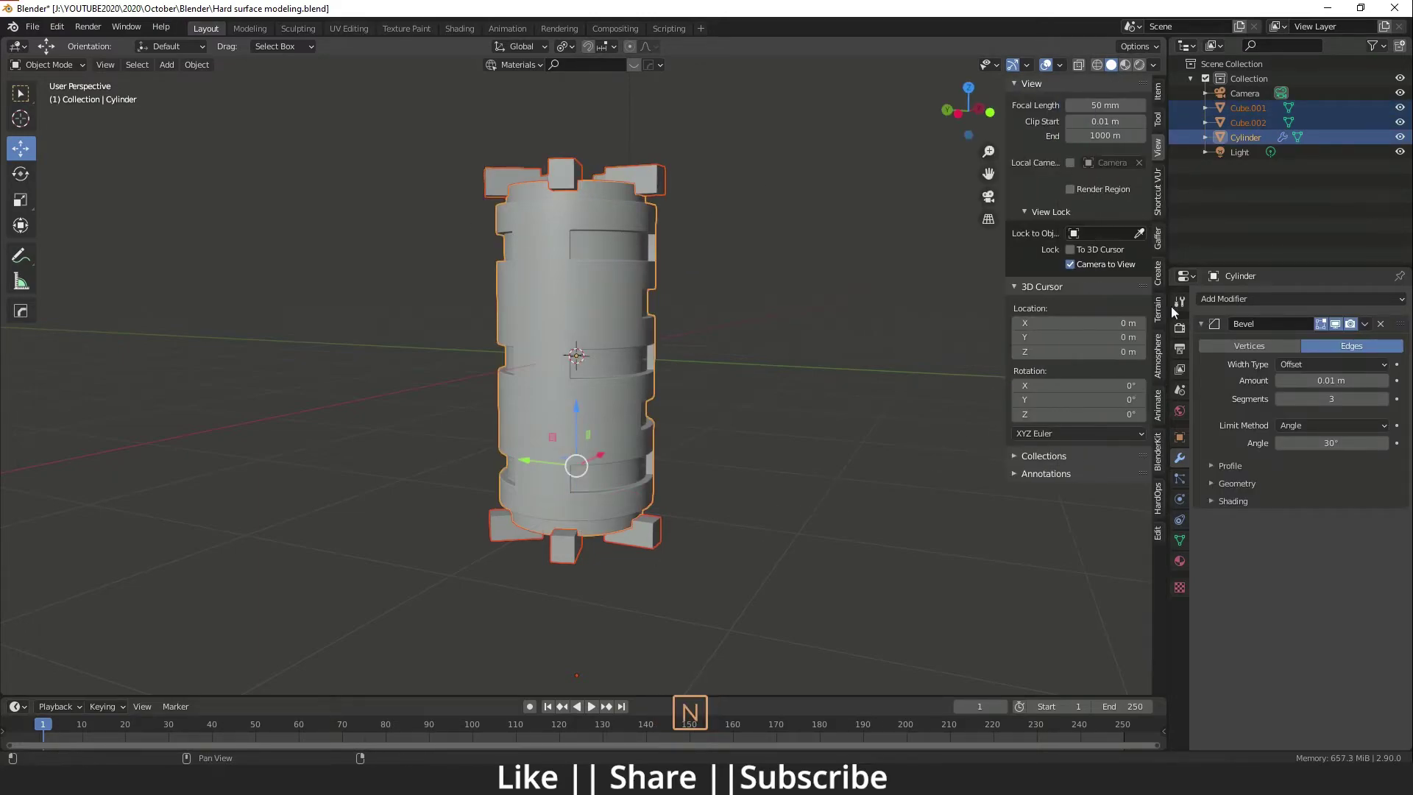
pyautogui.click(1159, 535)
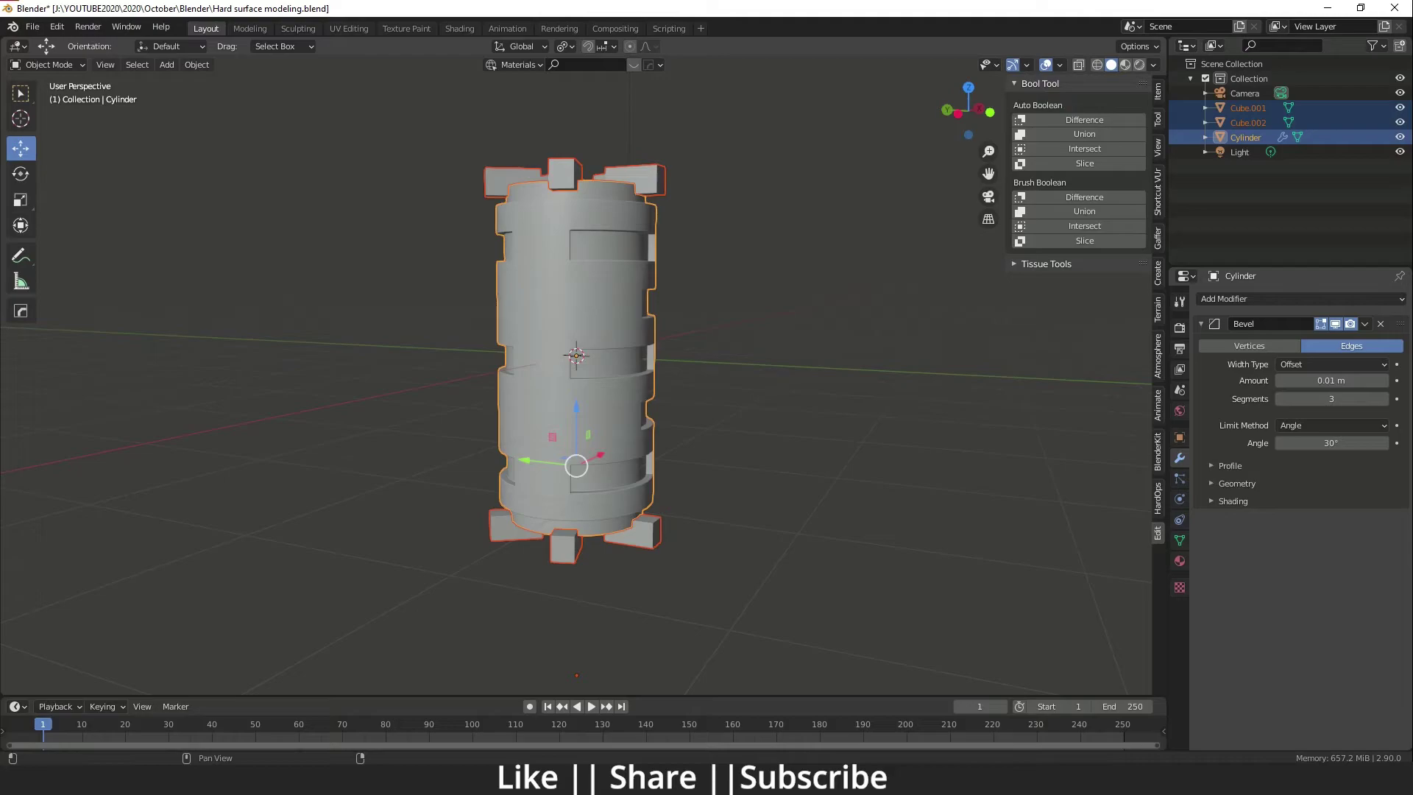
pyautogui.click(1082, 199)
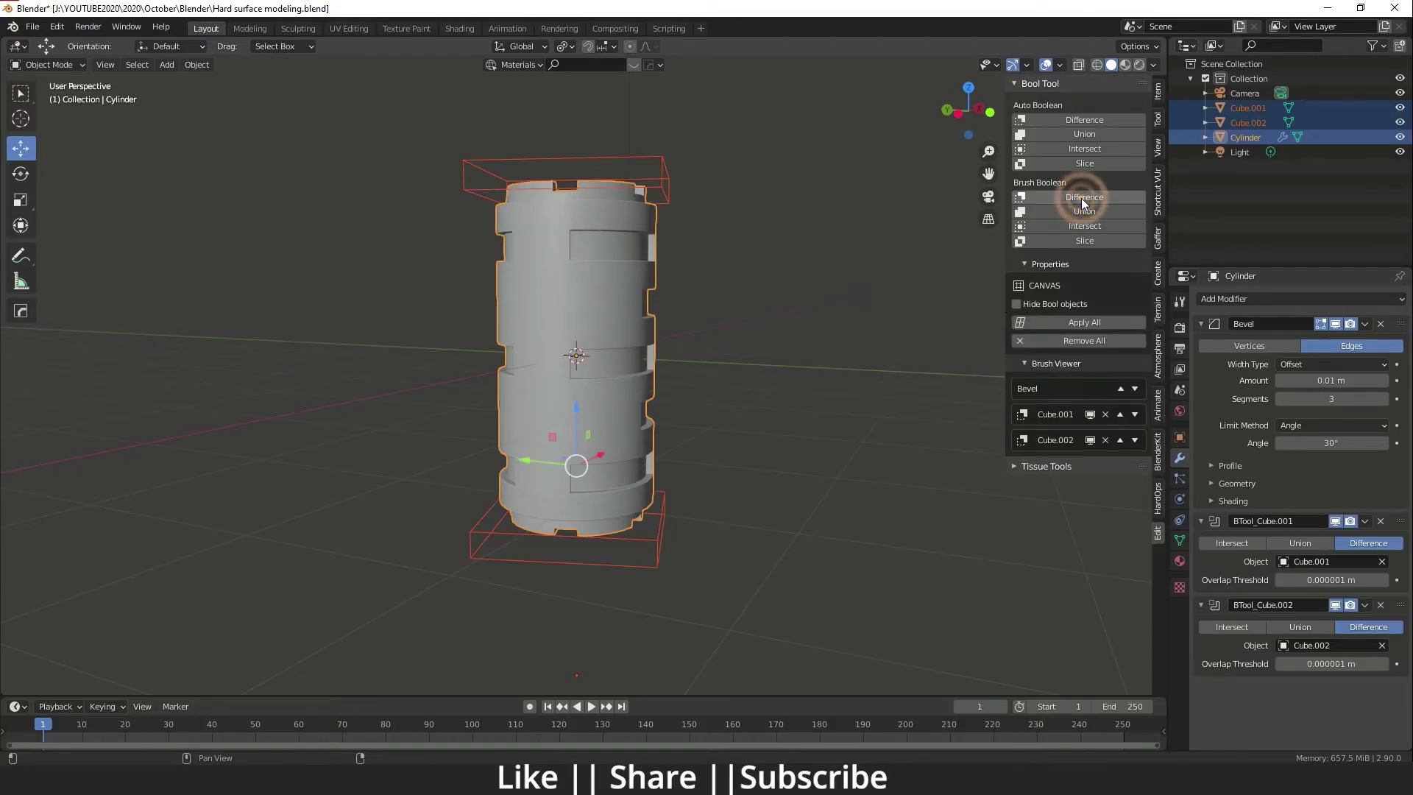
# Step: Deselect everything, hide the viewport overlays, and examine the notches cut into the cylinder's ends
pyautogui.moveTo(637, 216)
pyautogui.mouseDown(button='middle')
pyautogui.moveTo(635, 285)
pyautogui.moveTo(594, 364)
pyautogui.moveTo(541, 365)
pyautogui.moveTo(735, 365)
pyautogui.mouseUp(button='middle')
pyautogui.scroll(3, 633, 285)
pyautogui.click(756, 343)
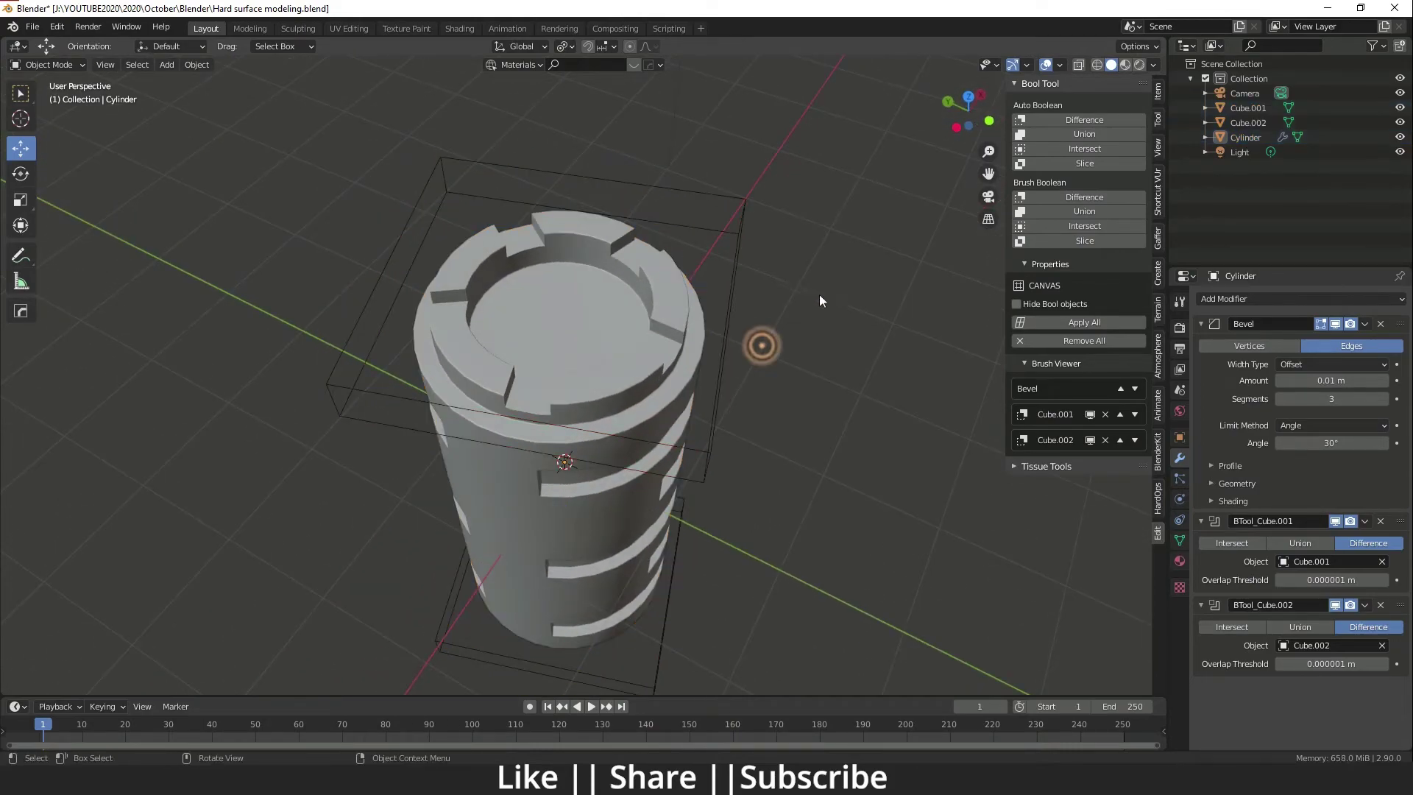
pyautogui.click(1046, 65)
pyautogui.moveTo(817, 291); pyautogui.dragTo(602, 386, button='middle')
pyautogui.scroll(2, 578, 346)
pyautogui.scroll(1, 579, 346)
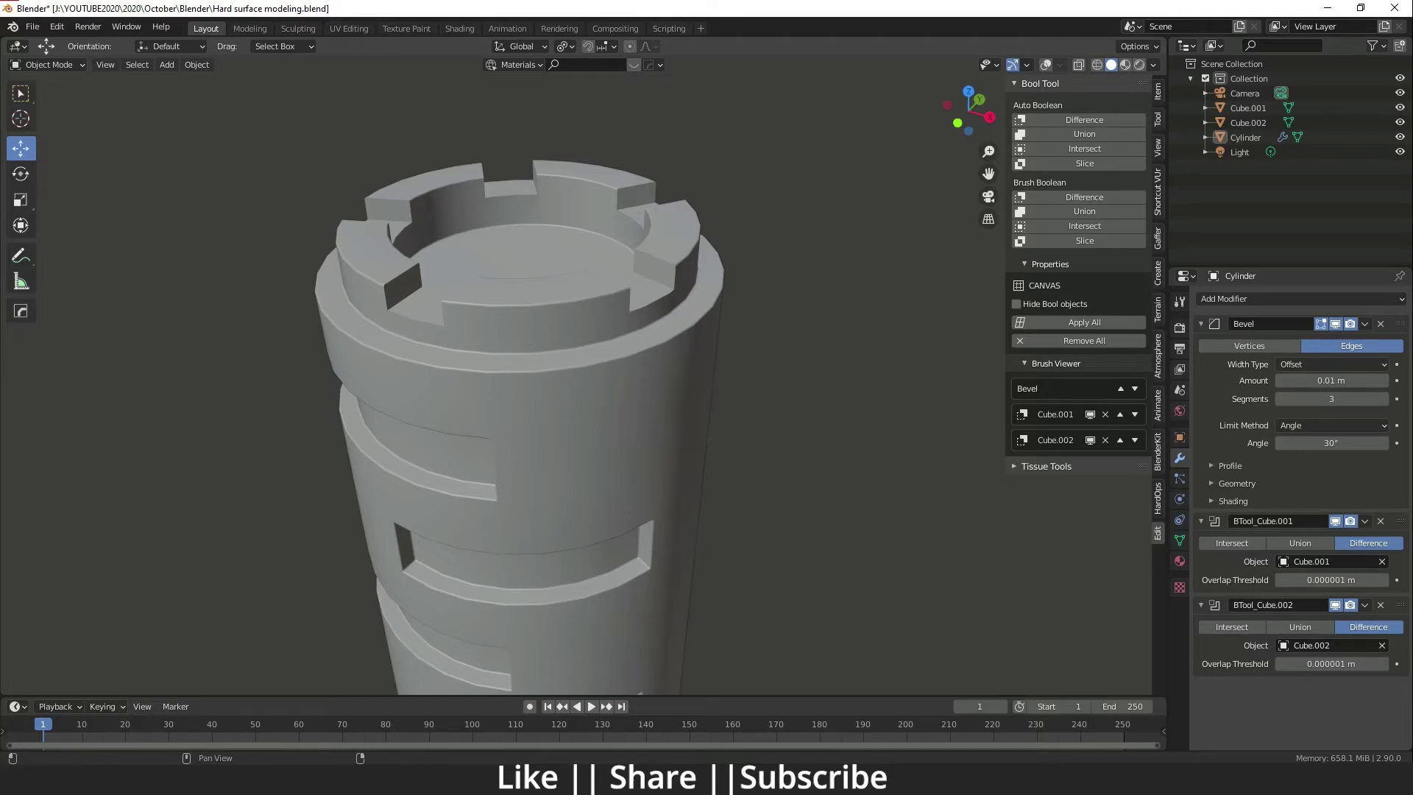
pyautogui.scroll(-4, 562, 363)
pyautogui.moveTo(608, 462); pyautogui.dragTo(613, 408, button='middle')
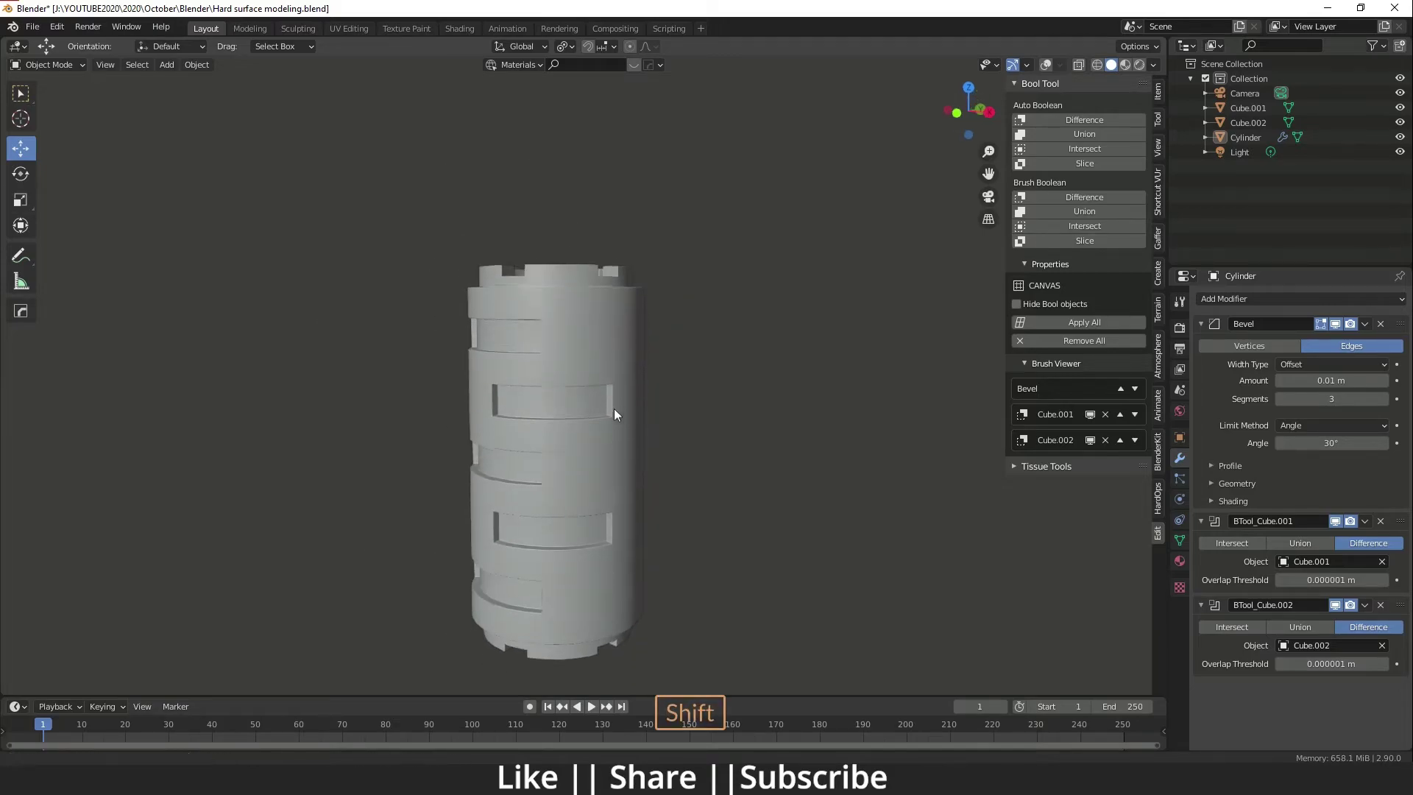